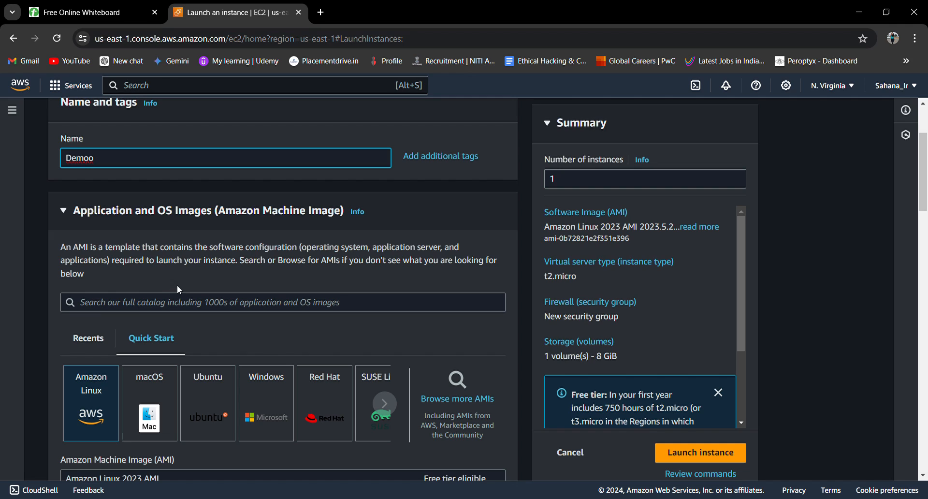
- Select the existing key pair sahkey for logging in to the new instance
{"action": "scroll", "coordinate": [179, 287], "scroll_direction": "down", "scroll_amount": 2}
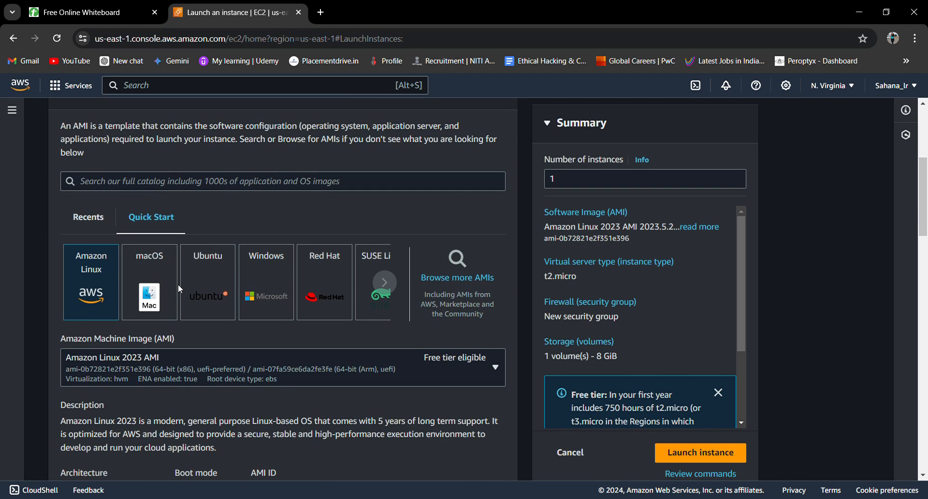
{"action": "scroll", "coordinate": [305, 276], "scroll_direction": "down", "scroll_amount": 6}
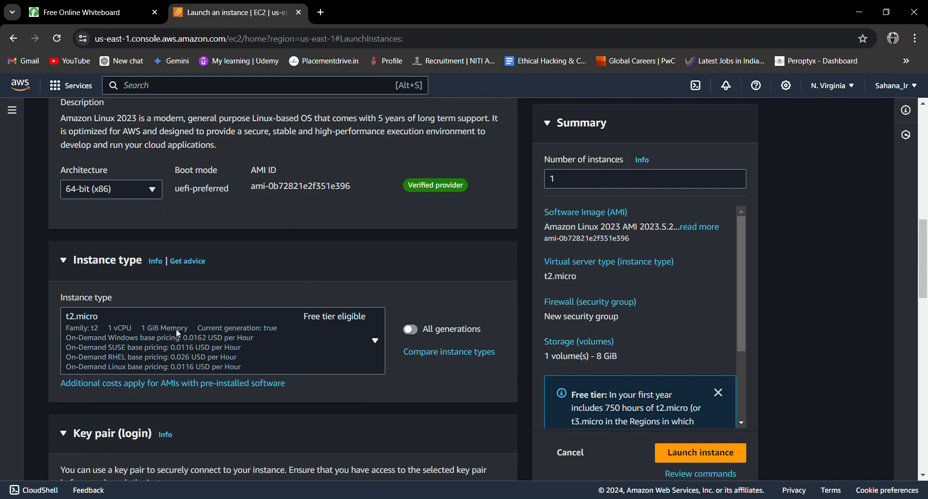
{"action": "scroll", "coordinate": [198, 310], "scroll_direction": "down", "scroll_amount": 4}
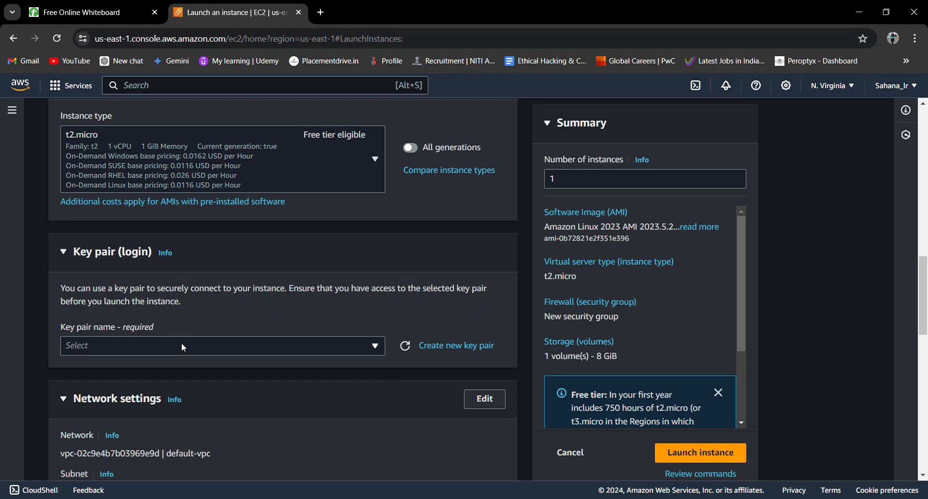
{"action": "left_click", "coordinate": [182, 344]}
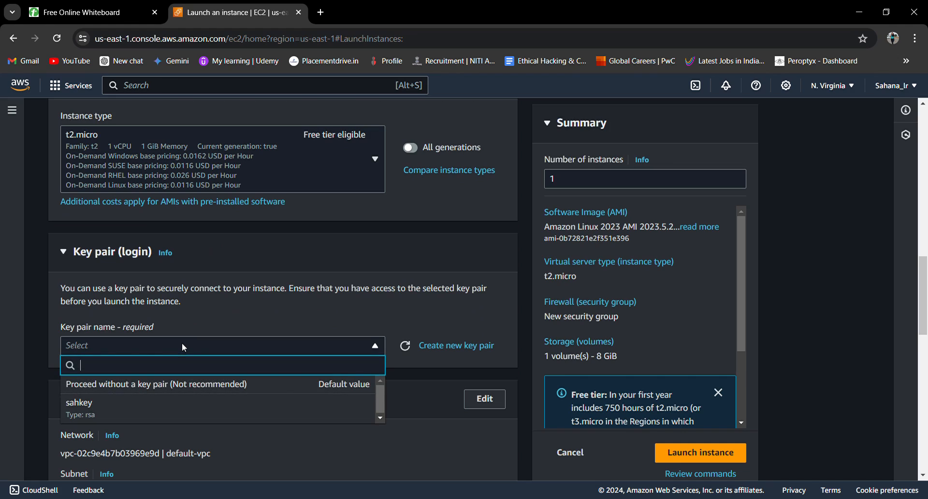
{"action": "left_click", "coordinate": [161, 412]}
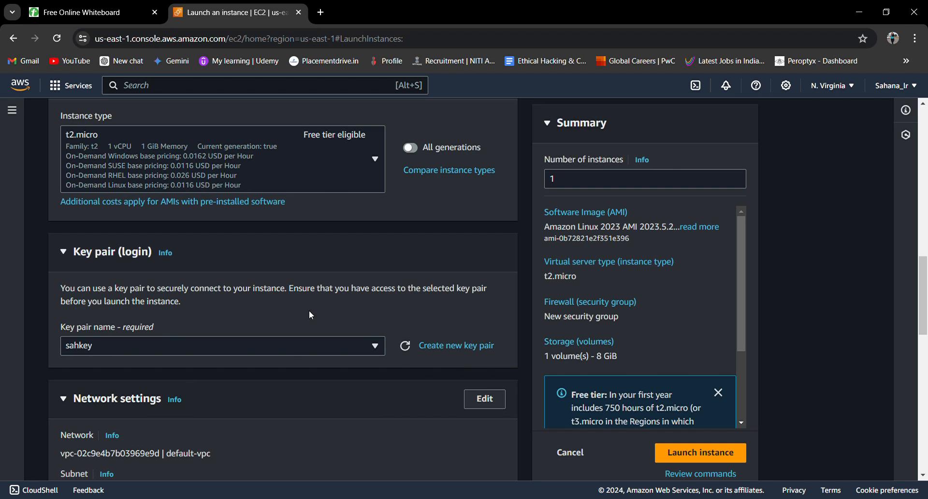
- Edit the network settings and set the subnet to def-5 in availability zone us-east-1a
{"action": "scroll", "coordinate": [290, 295], "scroll_direction": "down", "scroll_amount": 4}
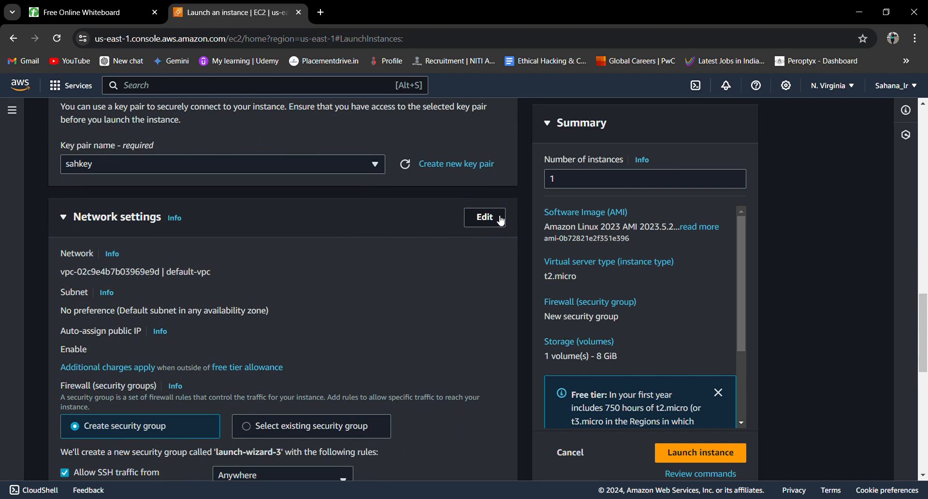
{"action": "left_click", "coordinate": [500, 220]}
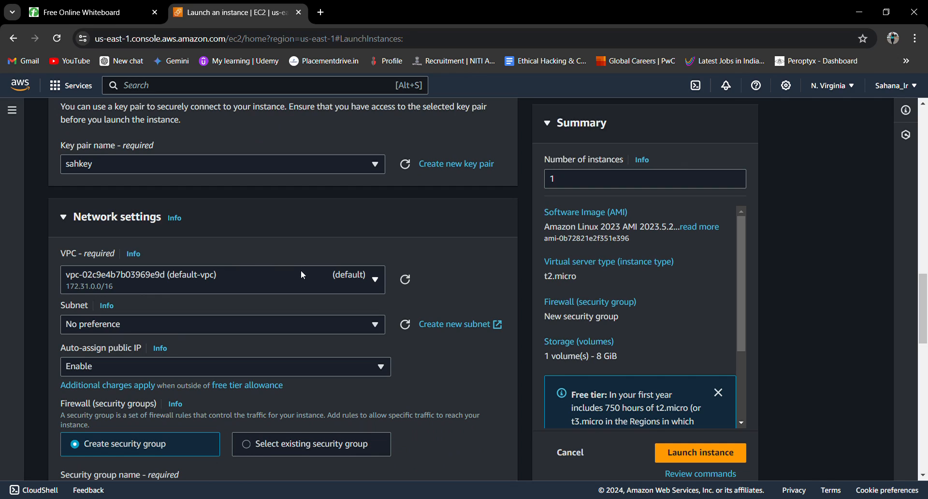
{"action": "left_click", "coordinate": [124, 323]}
{"action": "scroll", "coordinate": [178, 251], "scroll_direction": "down", "scroll_amount": 2}
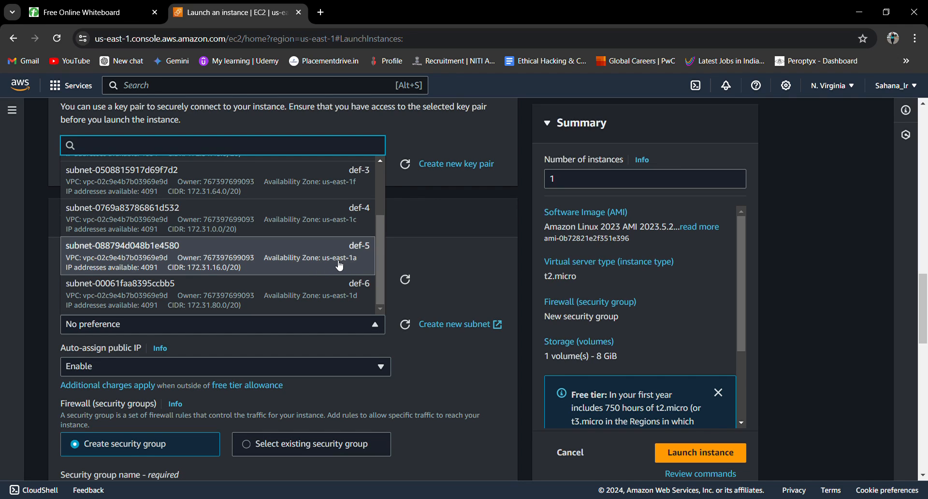
{"action": "left_click", "coordinate": [244, 267]}
- Switch the firewall to an existing security group and choose the default group
{"action": "scroll", "coordinate": [243, 260], "scroll_direction": "down", "scroll_amount": 3}
{"action": "scroll", "coordinate": [243, 259], "scroll_direction": "down", "scroll_amount": 2}
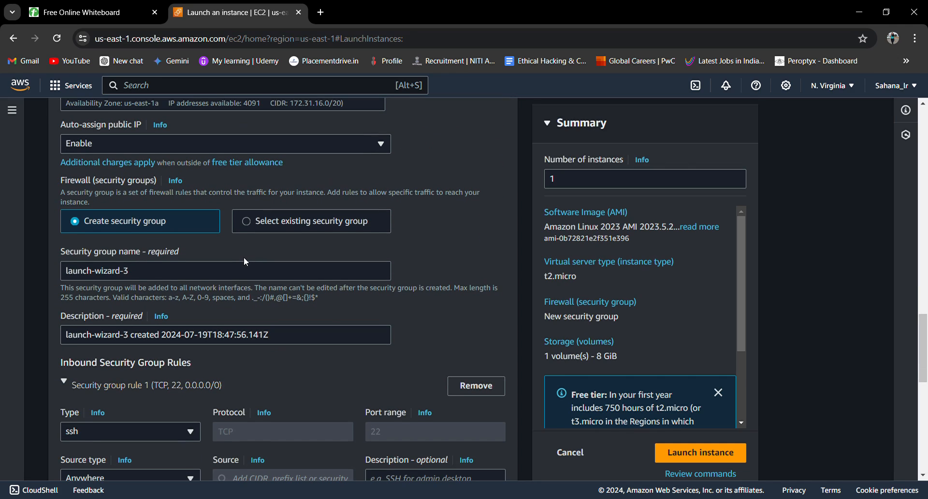
{"action": "left_click", "coordinate": [273, 223]}
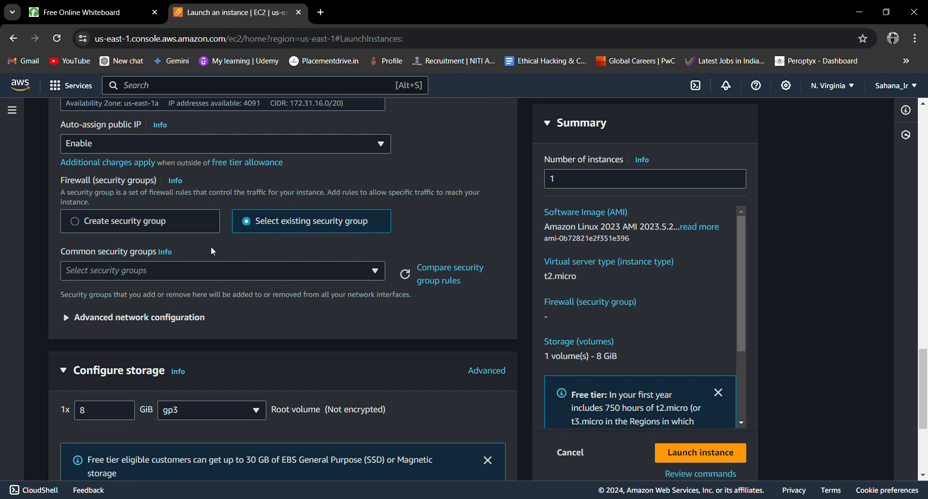
{"action": "left_click", "coordinate": [181, 272]}
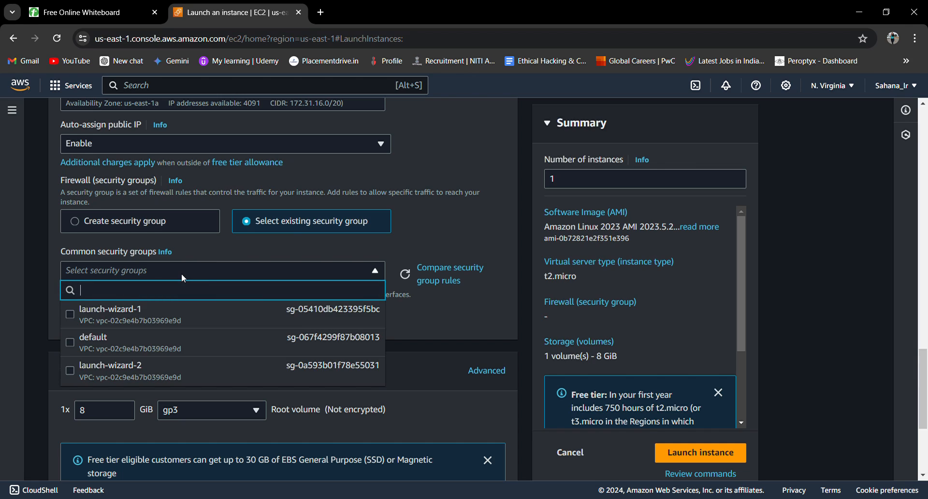
{"action": "left_click", "coordinate": [150, 345]}
- Set the root volume type to General purpose SSD (gp2) and launch the instance
{"action": "scroll", "coordinate": [314, 266], "scroll_direction": "down", "scroll_amount": 3}
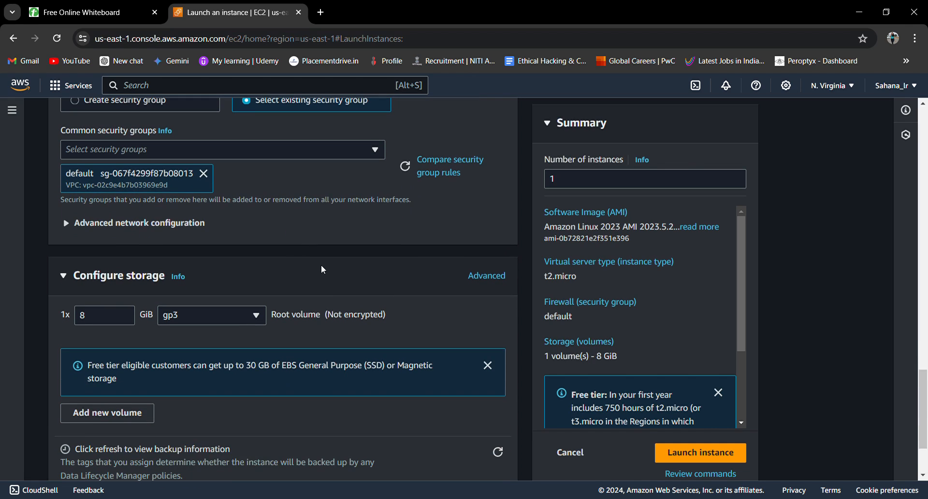
{"action": "left_click", "coordinate": [232, 312]}
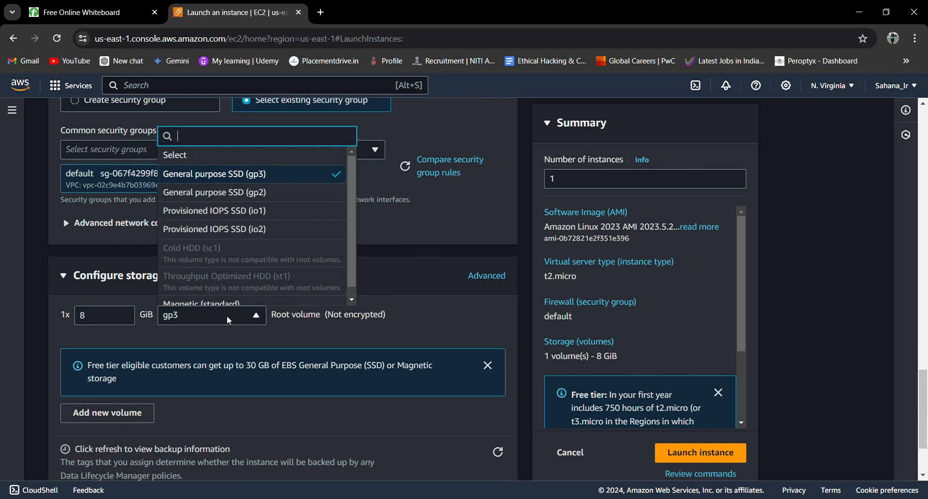
{"action": "left_click", "coordinate": [223, 196]}
{"action": "scroll", "coordinate": [314, 275], "scroll_direction": "down", "scroll_amount": 2}
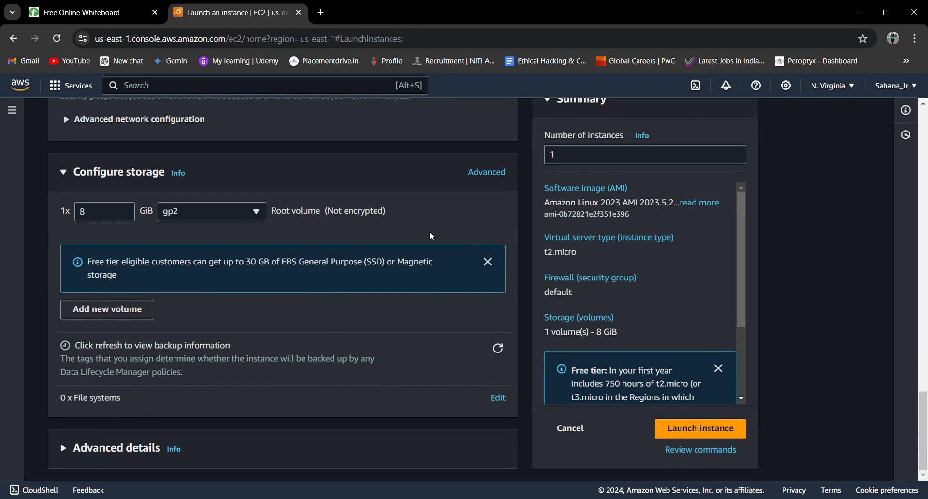
{"action": "left_click", "coordinate": [704, 434]}
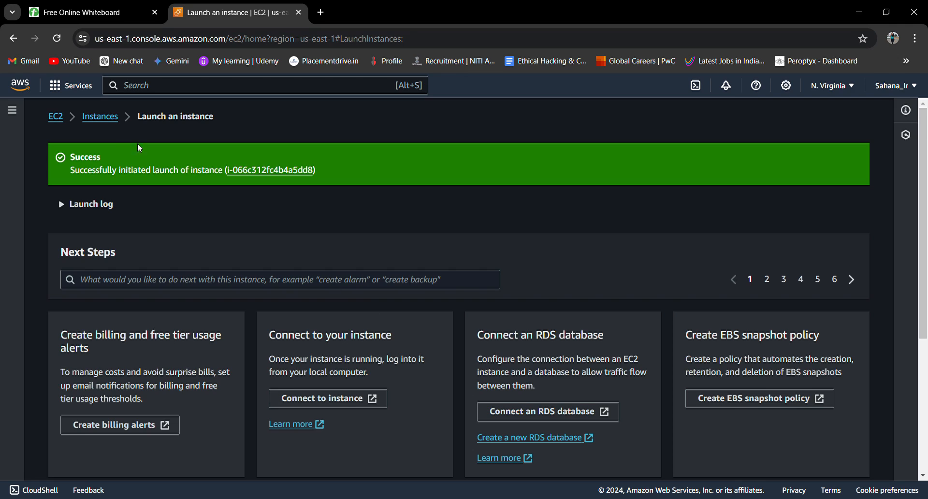
- Go to the EC2 instances list, refresh it and select the Demoo instance
{"action": "left_click", "coordinate": [101, 117]}
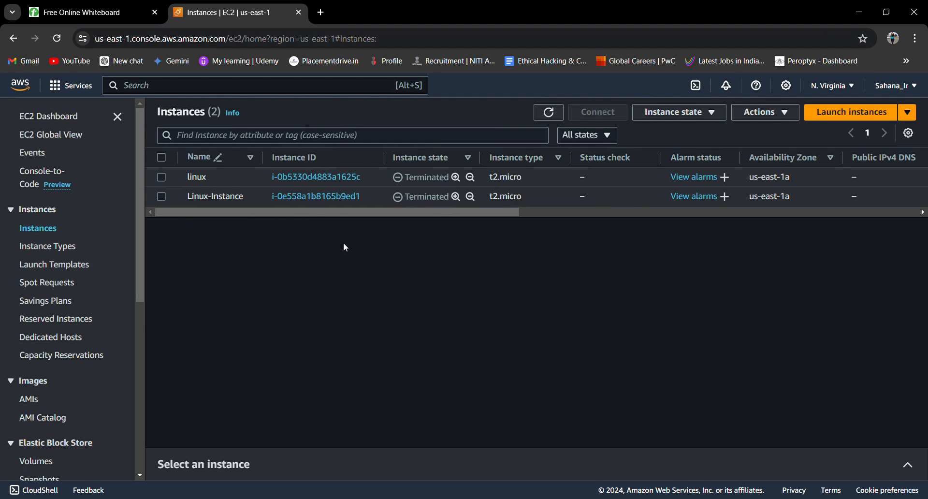
{"action": "left_click", "coordinate": [549, 113]}
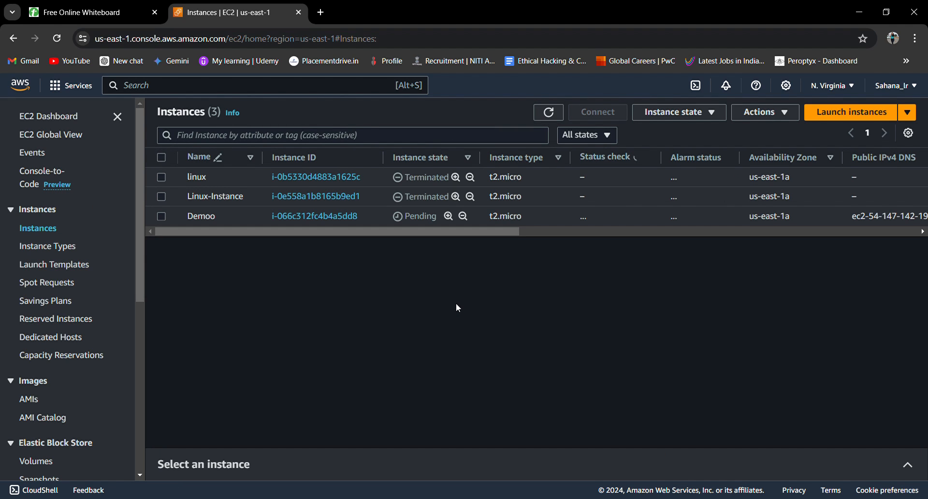
{"action": "left_click", "coordinate": [161, 216]}
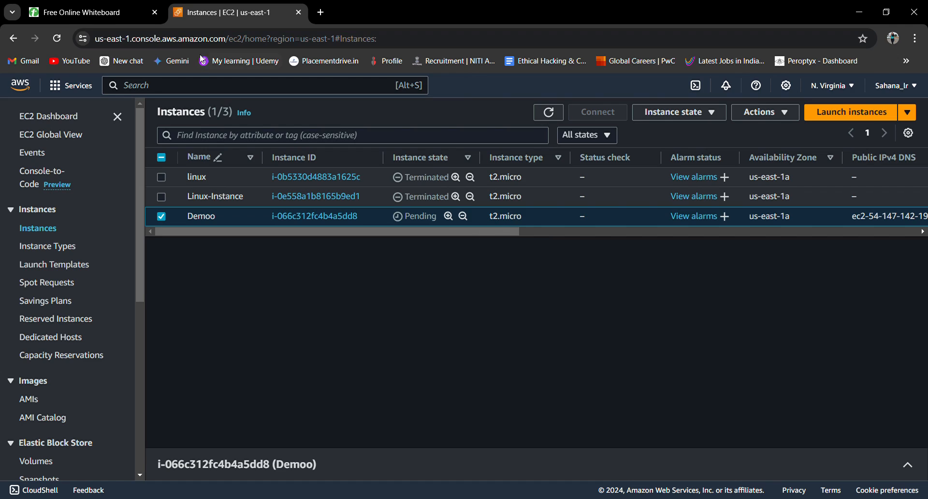
- Search the AWS services for "cloud watc" and open CloudWatch in a new browser tab
{"action": "left_click", "coordinate": [182, 86]}
{"action": "type", "text": "clou"}
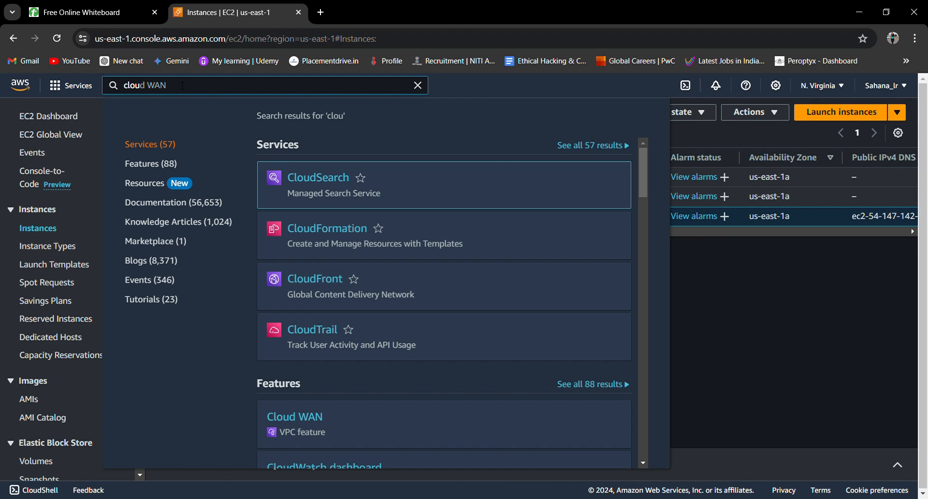
{"action": "type", "text": "d watc"}
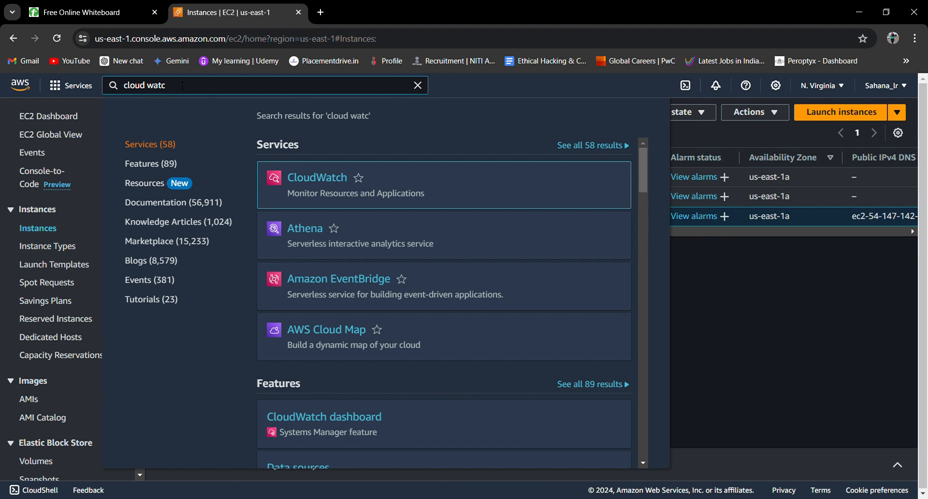
{"action": "left_click", "coordinate": [313, 174]}
{"action": "middle_click", "coordinate": [324, 178]}
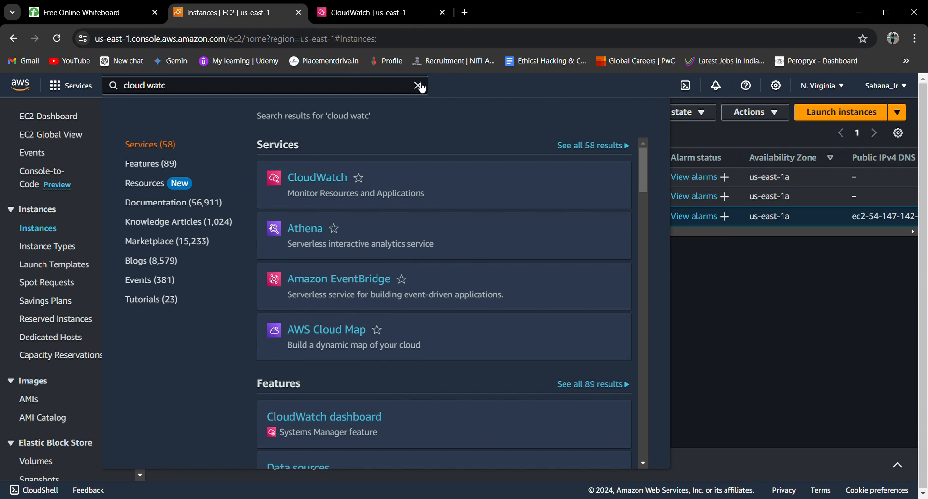
{"action": "left_click", "coordinate": [418, 85]}
{"action": "key", "text": "ctrl+Tab"}
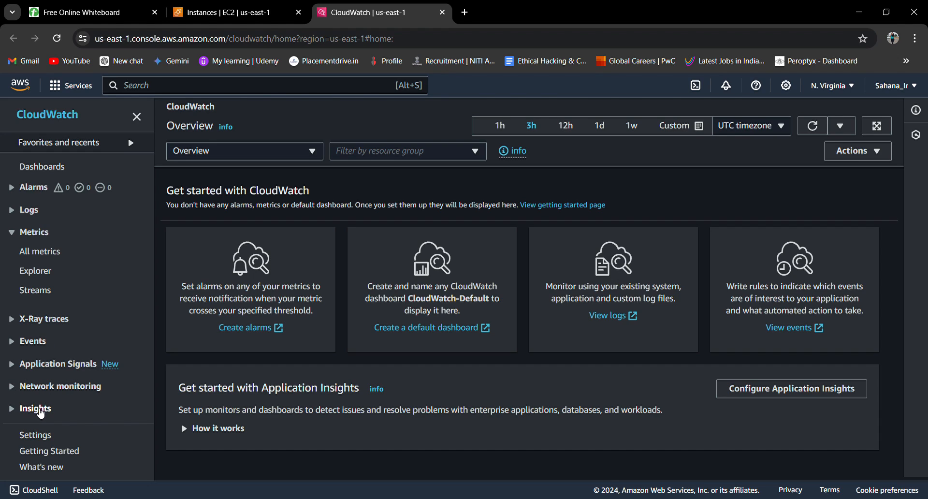
- Show all CloudWatch metrics and browse the EC2 namespace down to Per-Instance Metrics
{"action": "left_click", "coordinate": [33, 234]}
{"action": "left_click", "coordinate": [33, 233]}
{"action": "left_click", "coordinate": [38, 253]}
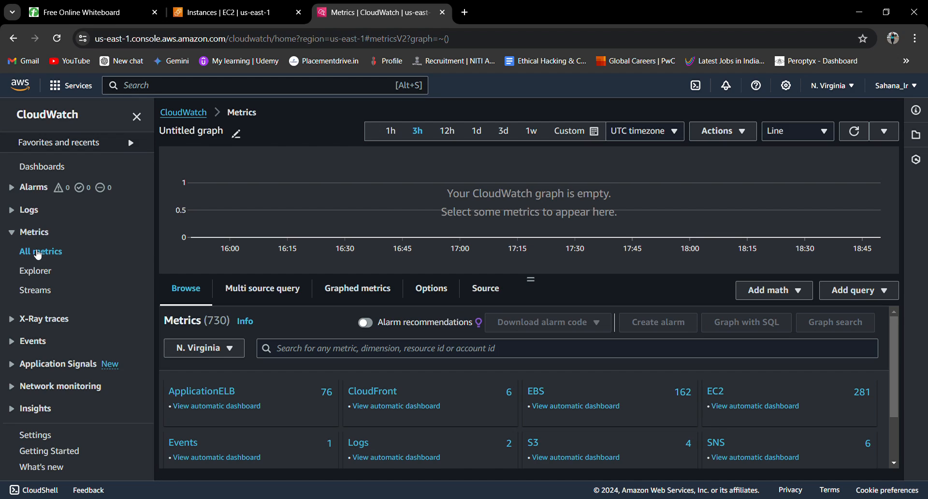
{"action": "scroll", "coordinate": [396, 329], "scroll_direction": "down", "scroll_amount": 2}
{"action": "scroll", "coordinate": [395, 330], "scroll_direction": "up", "scroll_amount": 2}
{"action": "left_click", "coordinate": [715, 391]}
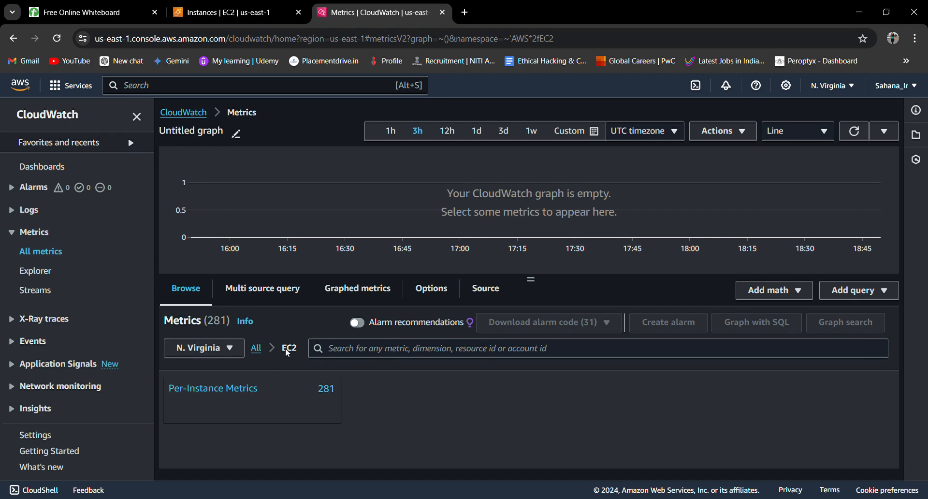
{"action": "left_click", "coordinate": [248, 390]}
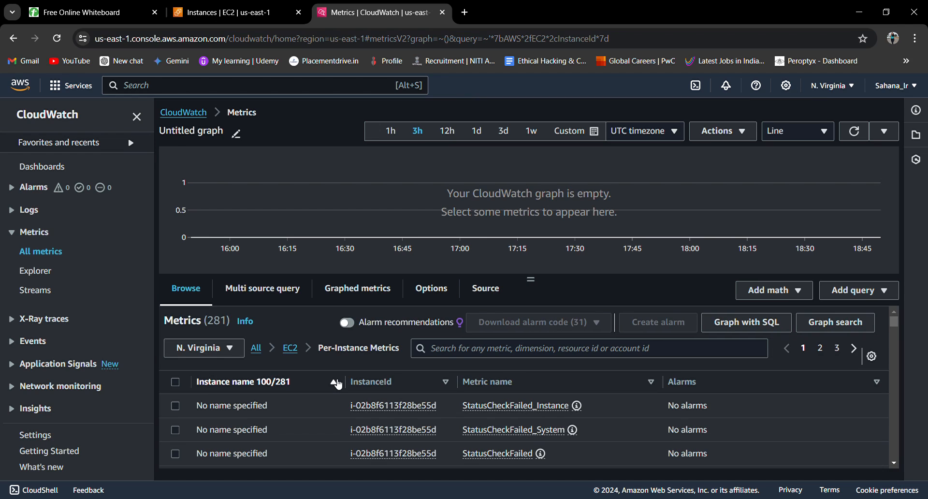
{"action": "scroll", "coordinate": [358, 390], "scroll_direction": "down", "scroll_amount": 2}
{"action": "scroll", "coordinate": [358, 390], "scroll_direction": "up", "scroll_amount": 2}
- Refresh the EC2 instances list to check Demoo's status, and return to the CloudWatch per-instance metrics
{"action": "left_click", "coordinate": [229, 5]}
{"action": "left_click", "coordinate": [538, 112]}
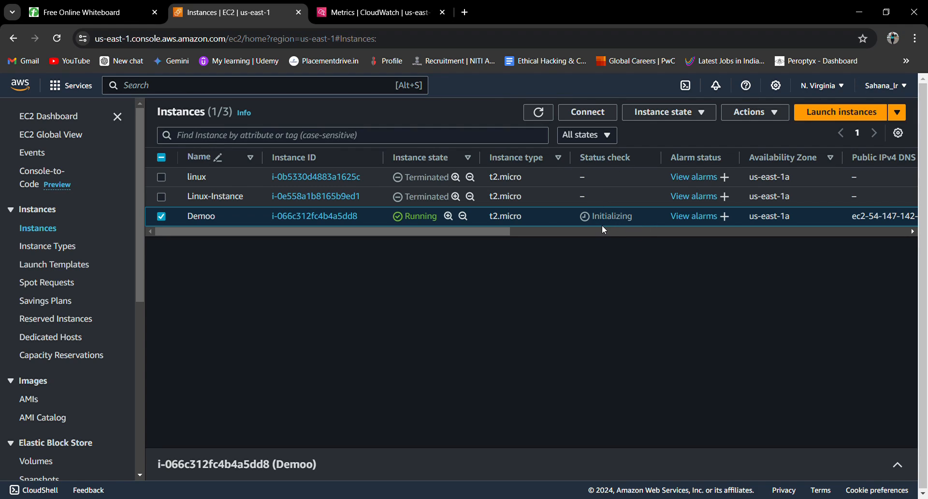
{"action": "left_click", "coordinate": [532, 117]}
{"action": "left_click", "coordinate": [532, 117]}
{"action": "left_click", "coordinate": [374, 12]}
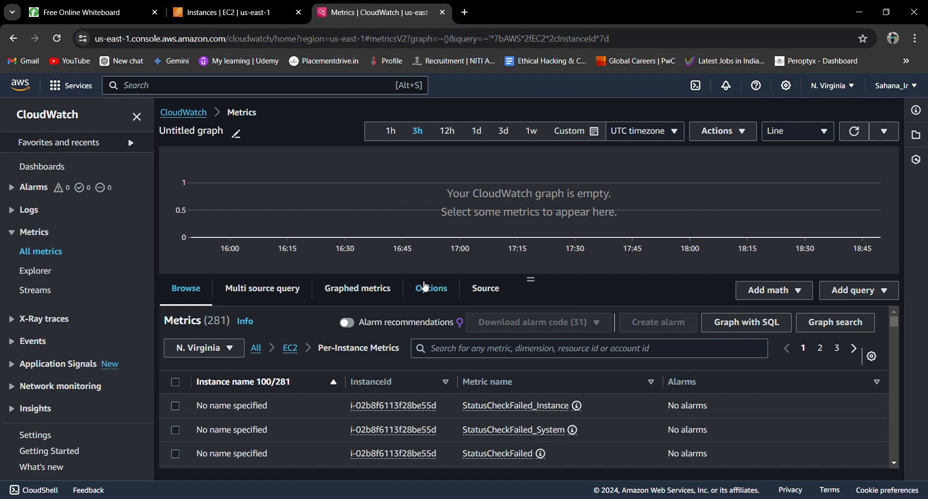
{"action": "scroll", "coordinate": [374, 349], "scroll_direction": "down", "scroll_amount": 1}
{"action": "scroll", "coordinate": [389, 365], "scroll_direction": "up", "scroll_amount": 1}
- Copy the Demoo instance's ID from the EC2 instances list
{"action": "left_click", "coordinate": [232, 13]}
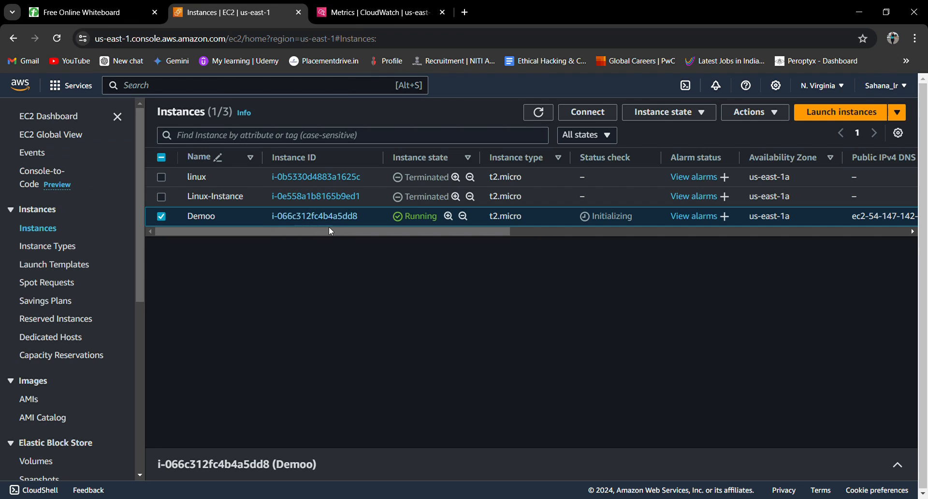
{"action": "left_click_drag", "start_coordinate": [360, 216], "coordinate": [288, 230]}
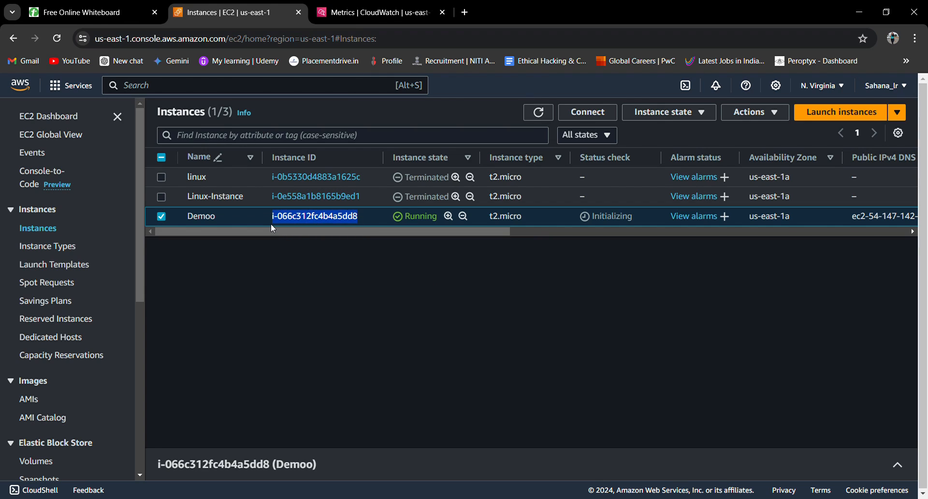
{"action": "left_click", "coordinate": [278, 240]}
{"action": "left_click_drag", "start_coordinate": [272, 162], "coordinate": [319, 158]}
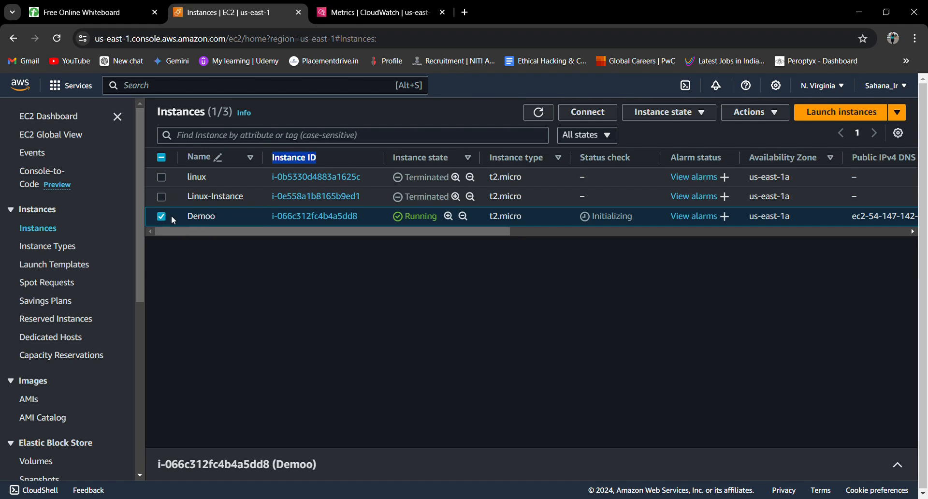
{"action": "left_click_drag", "start_coordinate": [362, 219], "coordinate": [276, 223]}
{"action": "key", "text": "ctrl+c"}
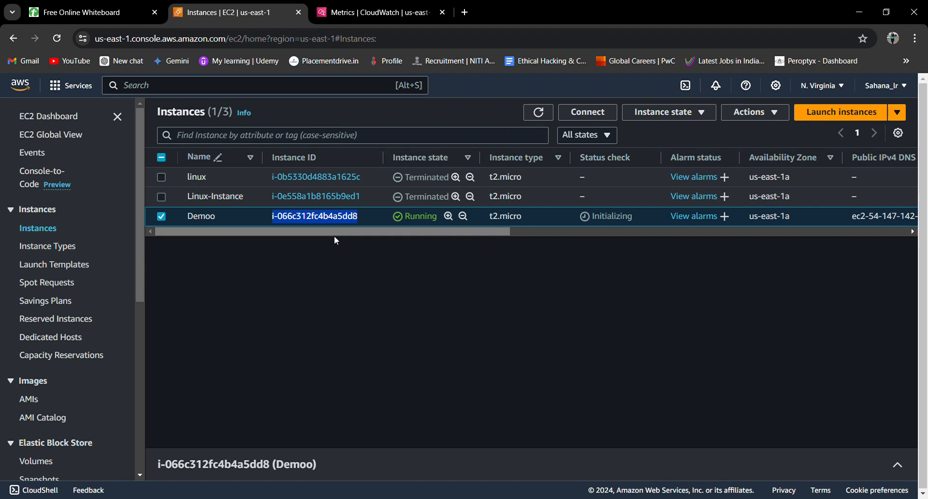
- Filter the CloudWatch per-instance metrics by the copied Demoo instance ID
{"action": "left_click", "coordinate": [374, 12]}
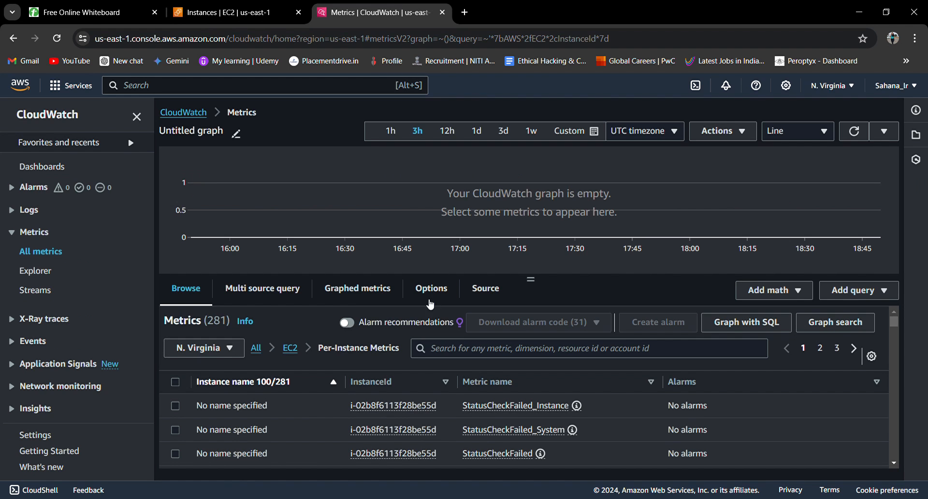
{"action": "left_click", "coordinate": [466, 350]}
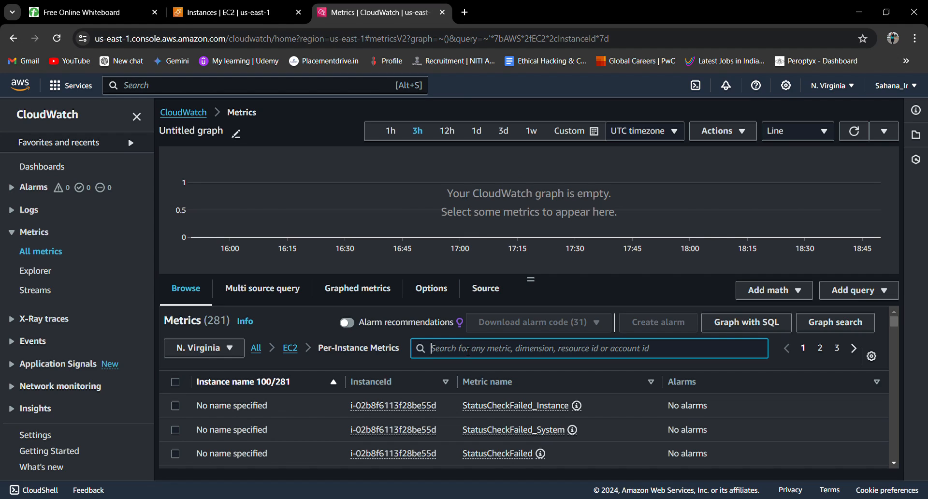
{"action": "key", "text": "ctrl+v"}
{"action": "key", "text": "Return"}
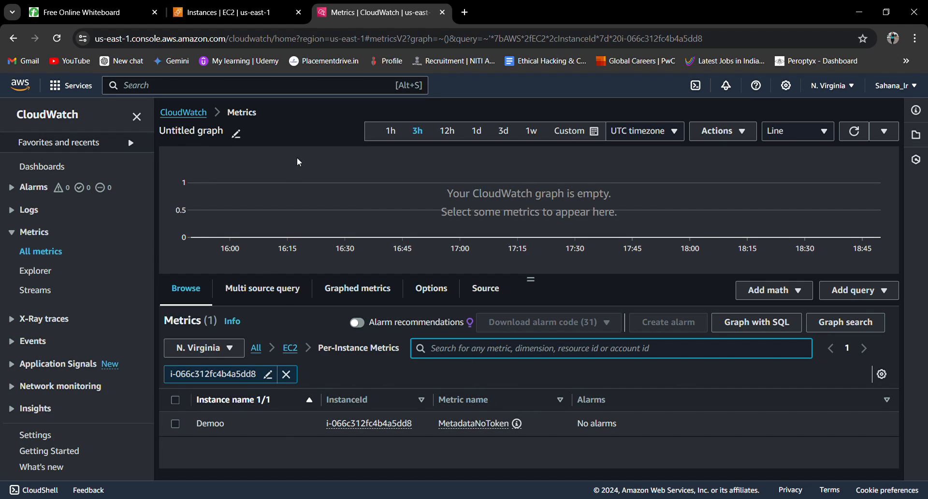
- Refresh the EC2 instances list to recheck the Demoo instance's status check
{"action": "left_click", "coordinate": [225, 12]}
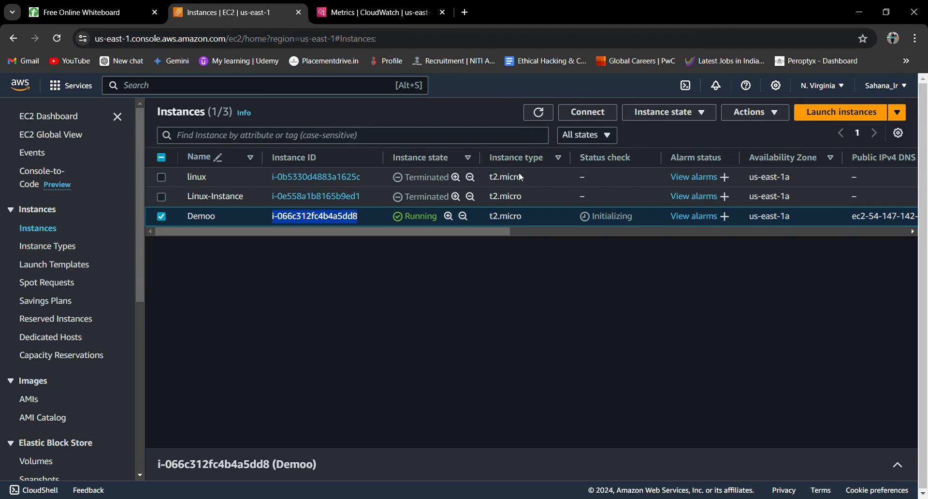
{"action": "left_click", "coordinate": [537, 112]}
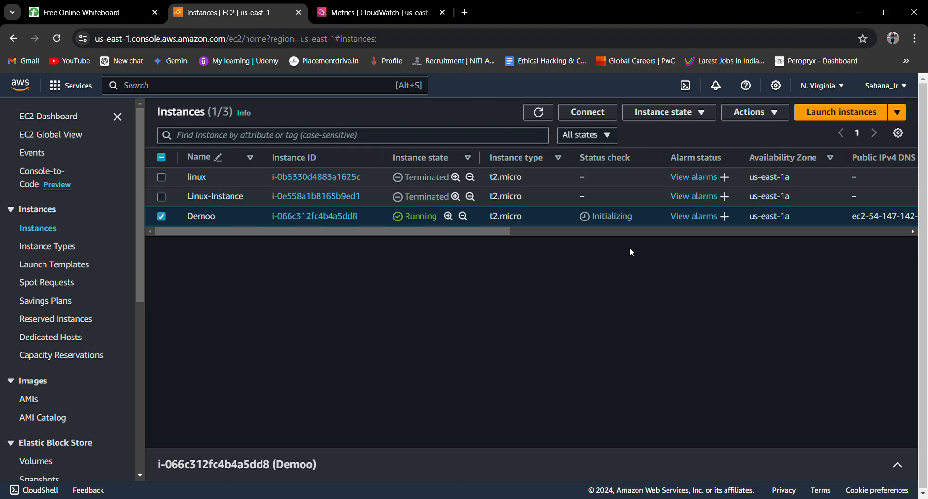
{"action": "left_click", "coordinate": [546, 115]}
- Remove the instance ID filter from the CloudWatch per-instance metrics and go back to the overview of all metric namespaces
{"action": "left_click", "coordinate": [338, 12]}
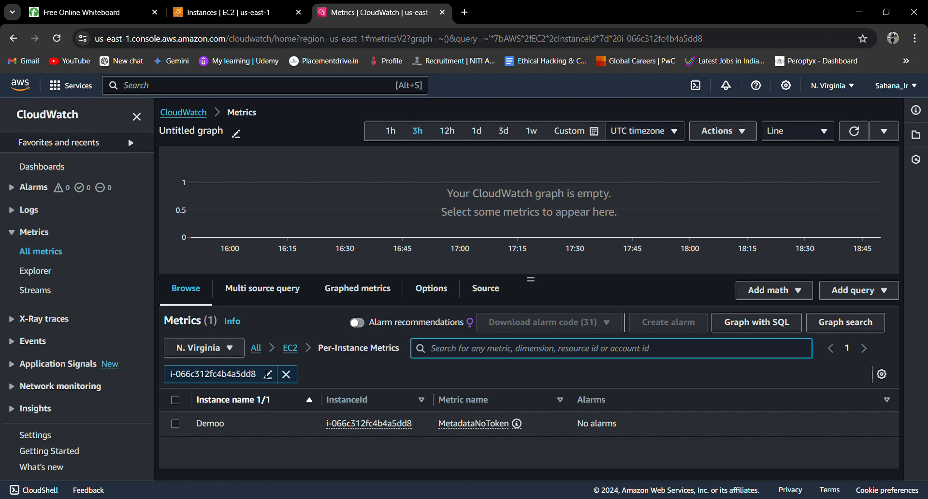
{"action": "left_click", "coordinate": [286, 374]}
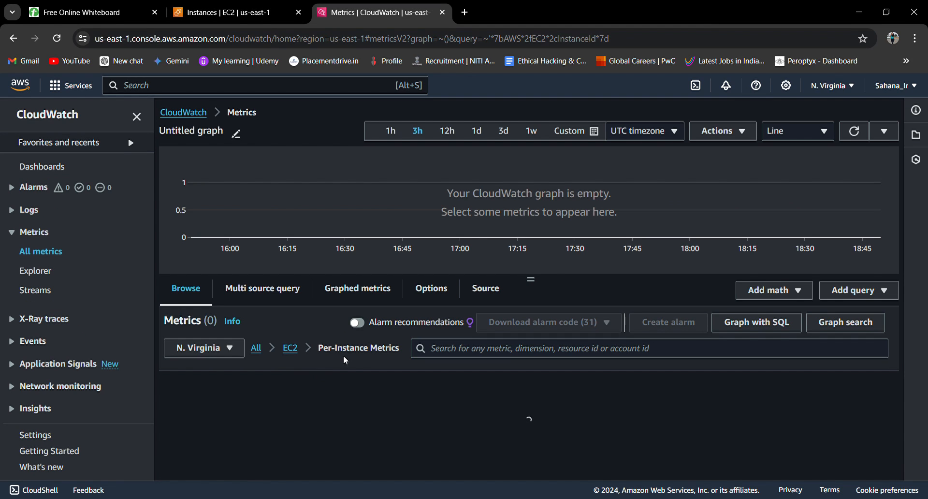
{"action": "left_click", "coordinate": [256, 348]}
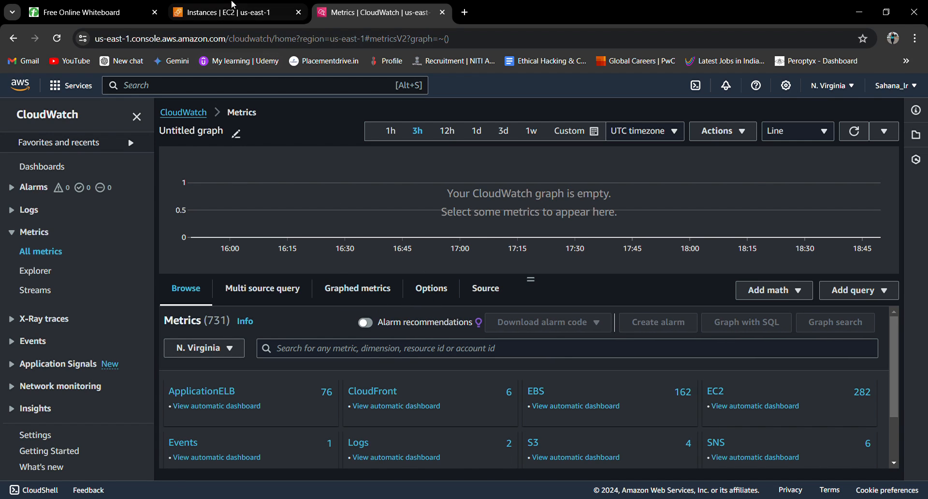
- Refresh the EC2 instances list once more, and reopen the EC2 Per-Instance Metrics in CloudWatch
{"action": "left_click", "coordinate": [232, 12]}
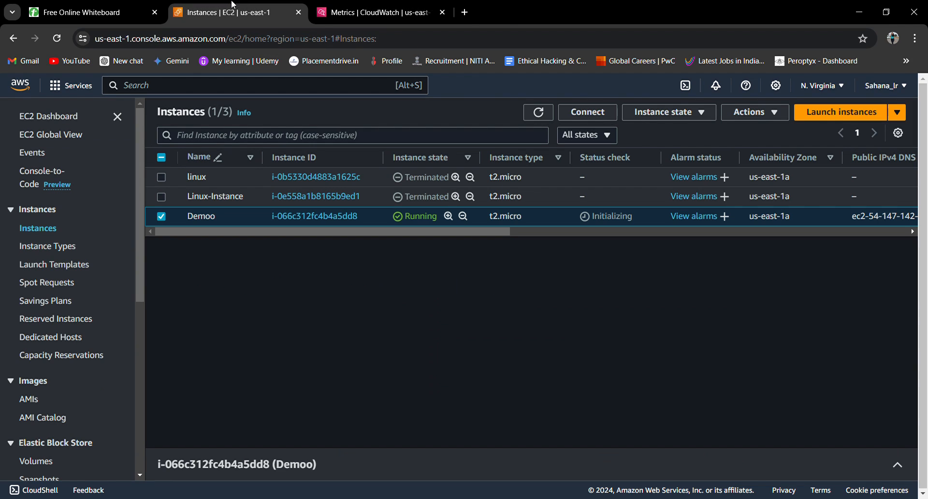
{"action": "left_click", "coordinate": [538, 114]}
{"action": "left_click", "coordinate": [374, 11]}
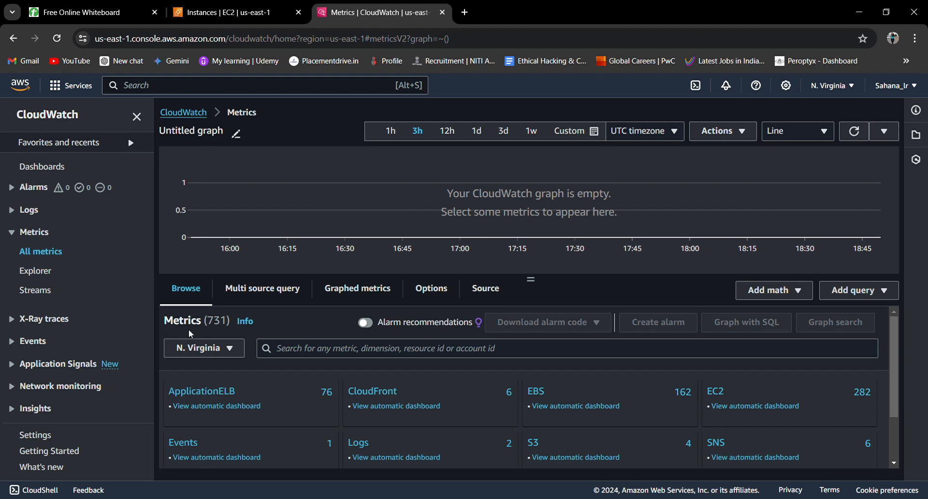
{"action": "left_click", "coordinate": [722, 395]}
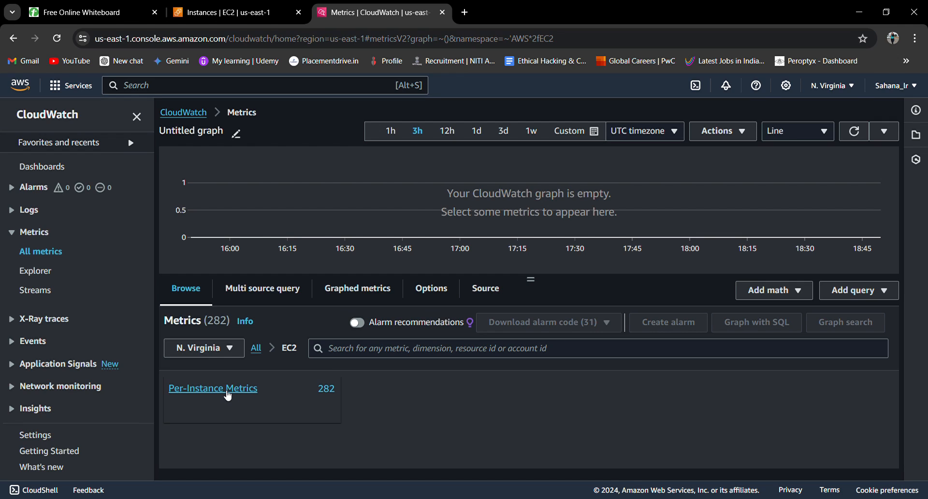
{"action": "left_click", "coordinate": [227, 393]}
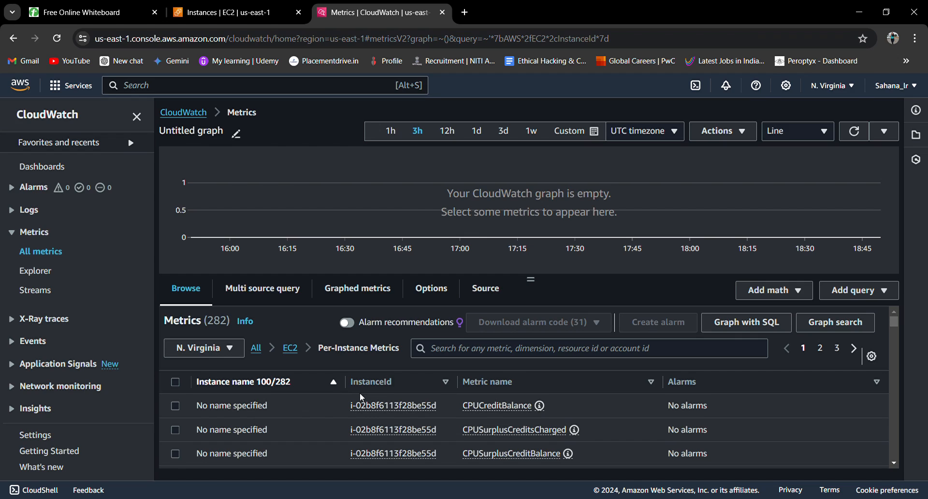
- Copy Demoo's instance ID from the EC2 instances list and filter the CloudWatch per-instance metrics by it
{"action": "left_click", "coordinate": [244, 5]}
{"action": "left_click_drag", "start_coordinate": [272, 218], "coordinate": [358, 218]}
{"action": "key", "text": "ctrl+c"}
{"action": "left_click", "coordinate": [358, 15]}
{"action": "left_click", "coordinate": [450, 354]}
{"action": "key", "text": "ctrl+v"}
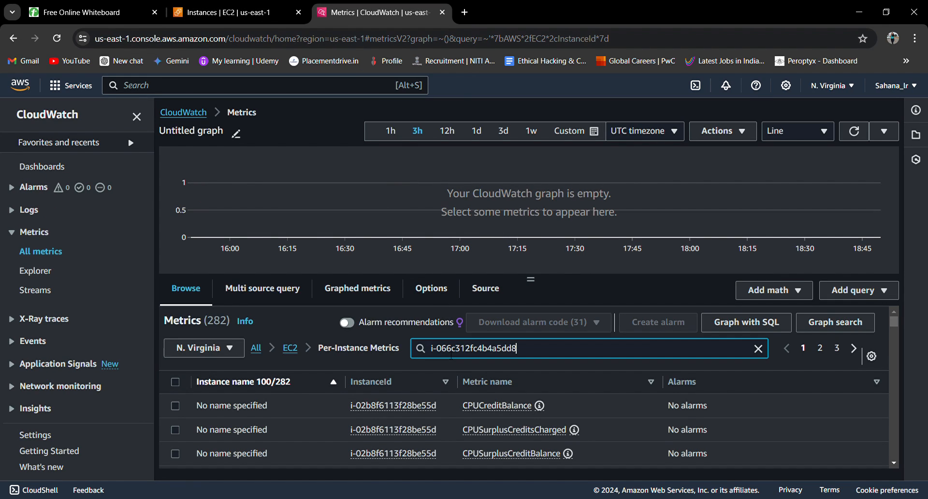
{"action": "key", "text": "Return"}
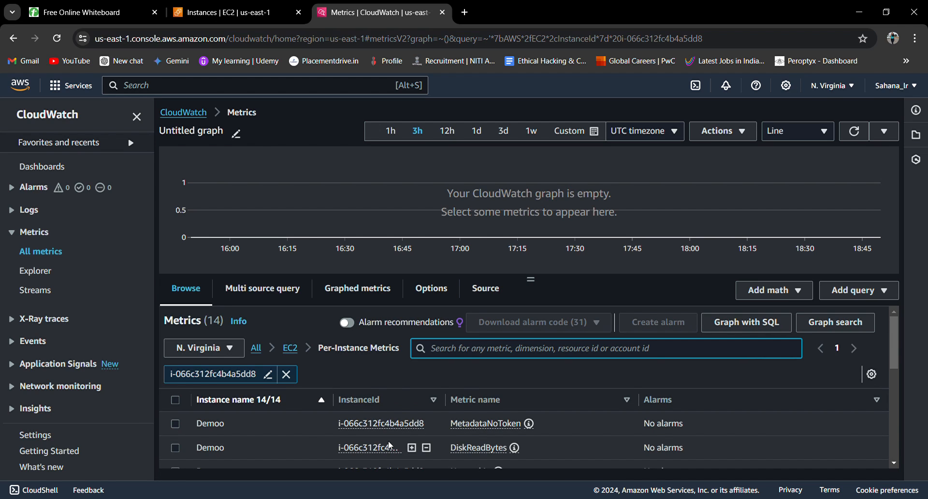
- Look through Demoo's filtered metrics and graph its CPUUtilization metric
{"action": "scroll", "coordinate": [390, 444], "scroll_direction": "down", "scroll_amount": 5}
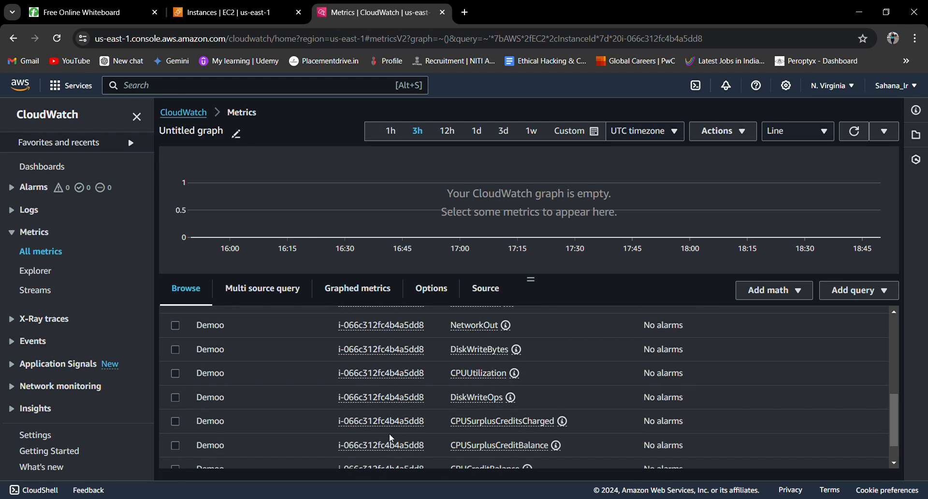
{"action": "scroll", "coordinate": [391, 438], "scroll_direction": "down", "scroll_amount": 1}
{"action": "scroll", "coordinate": [389, 433], "scroll_direction": "up", "scroll_amount": 8}
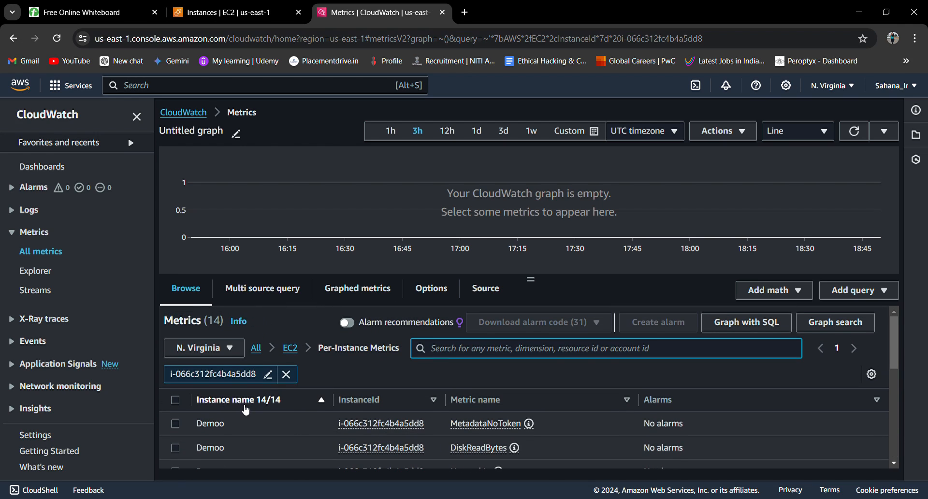
{"action": "scroll", "coordinate": [247, 414], "scroll_direction": "down", "scroll_amount": 1}
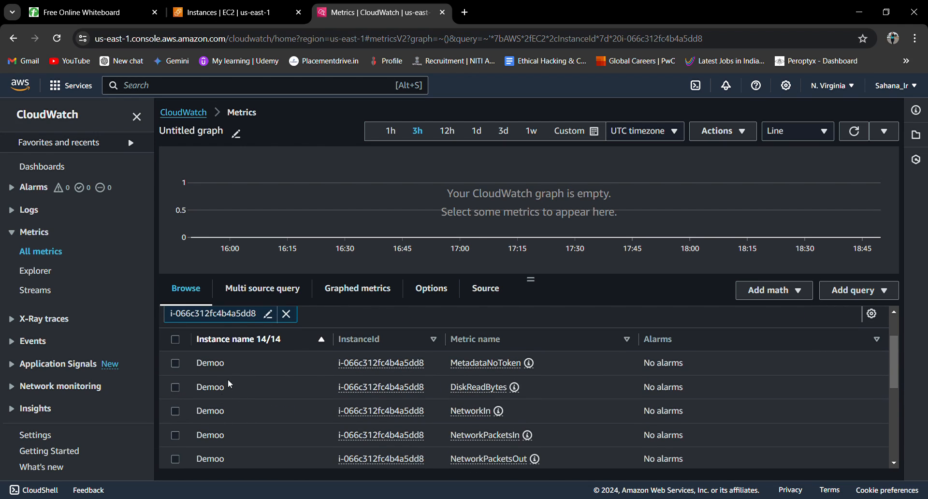
{"action": "scroll", "coordinate": [247, 406], "scroll_direction": "down", "scroll_amount": 1}
{"action": "scroll", "coordinate": [379, 422], "scroll_direction": "up", "scroll_amount": 1}
{"action": "scroll", "coordinate": [488, 389], "scroll_direction": "down", "scroll_amount": 1}
{"action": "scroll", "coordinate": [488, 389], "scroll_direction": "down", "scroll_amount": 2}
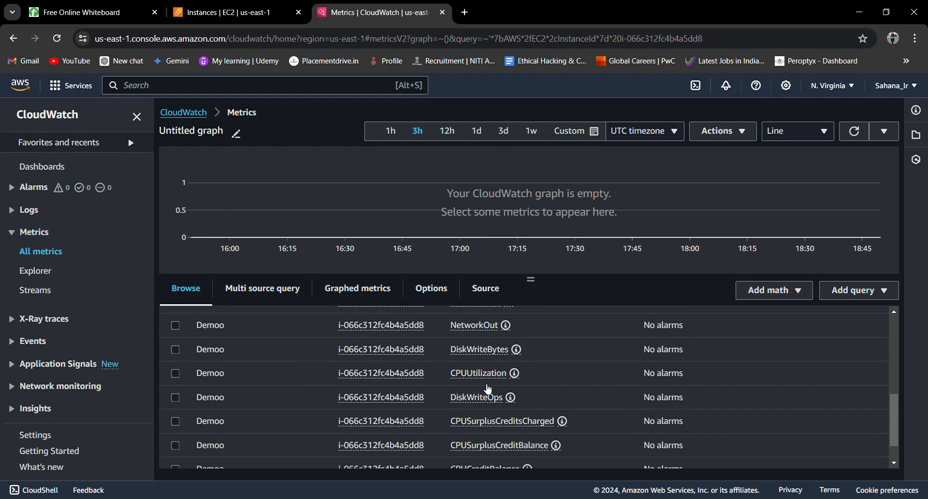
{"action": "left_click", "coordinate": [175, 373]}
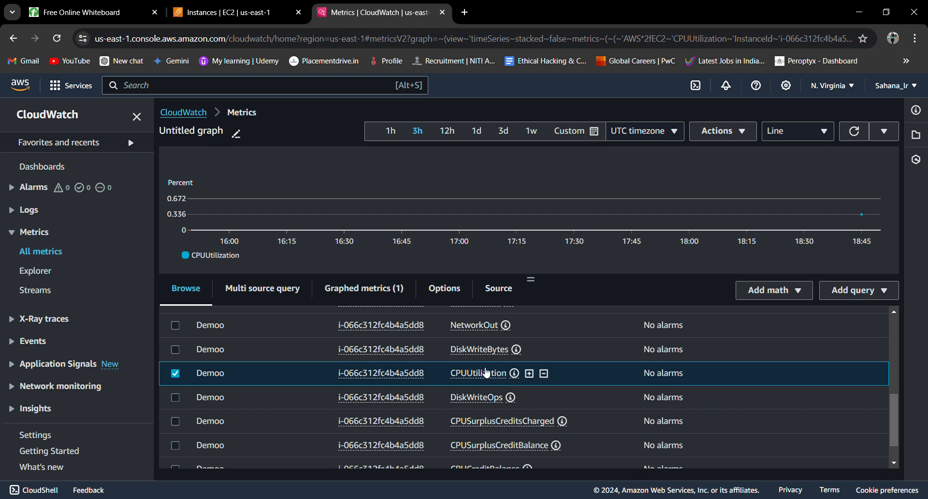
- Connect to the Demoo instance from the EC2 instances list using EC2 Instance Connect with the username ec2-user
{"action": "left_click", "coordinate": [244, 16]}
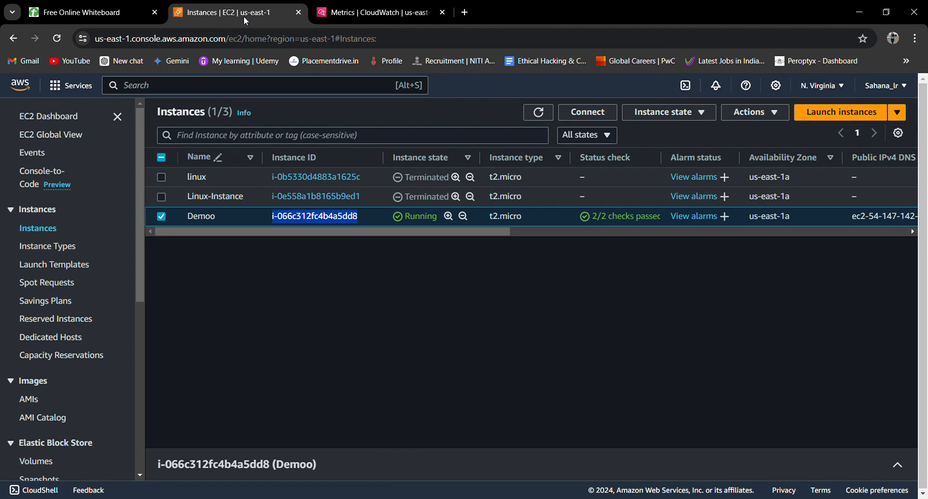
{"action": "left_click_drag", "start_coordinate": [276, 222], "coordinate": [418, 215]}
{"action": "mouse_move", "coordinate": [364, 233]}
{"action": "left_mouse_down"}
{"action": "mouse_move", "coordinate": [375, 231]}
{"action": "mouse_move", "coordinate": [339, 231]}
{"action": "left_mouse_up"}
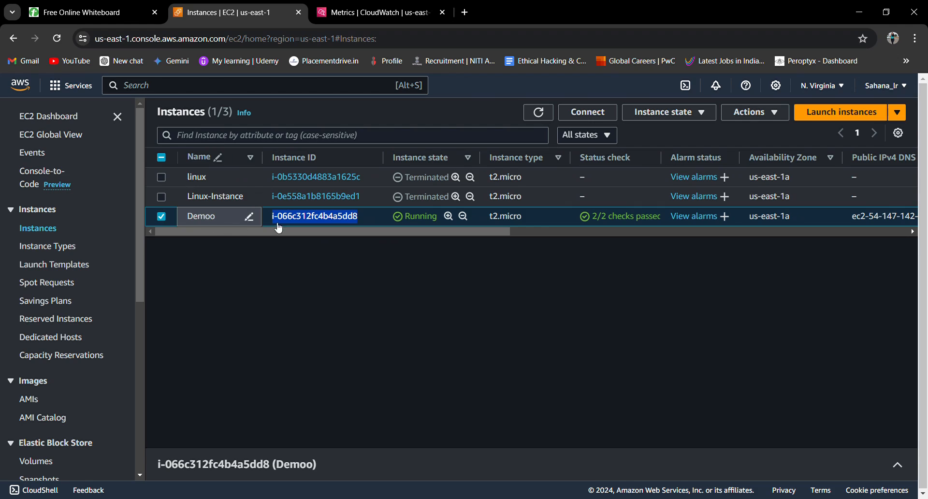
{"action": "left_click", "coordinate": [346, 239]}
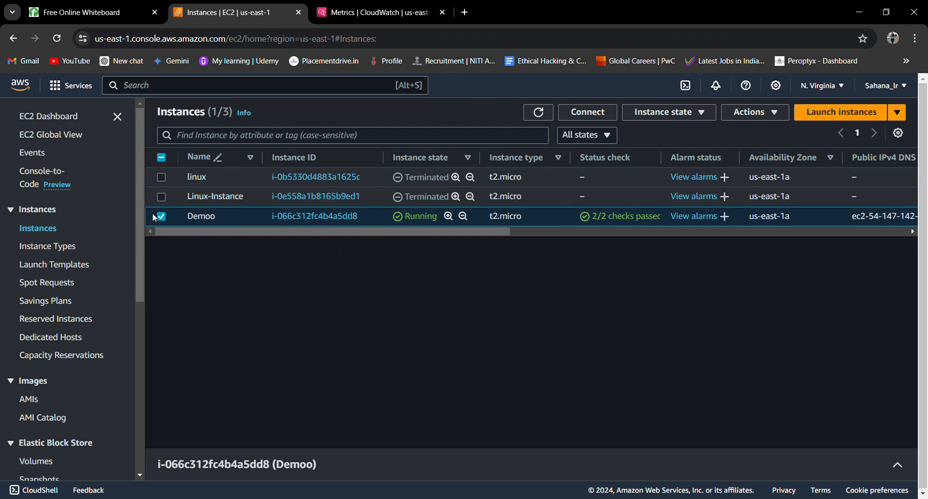
{"action": "left_click", "coordinate": [598, 116]}
{"action": "scroll", "coordinate": [449, 250], "scroll_direction": "down", "scroll_amount": 3}
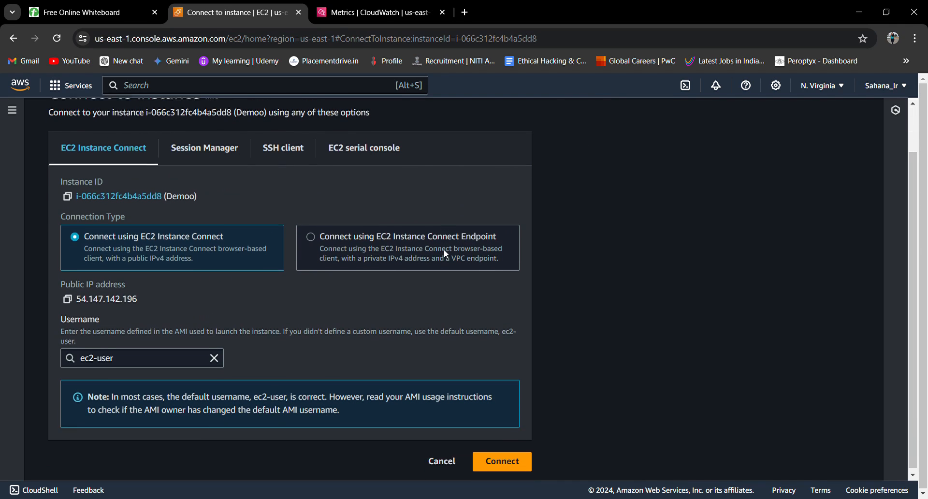
{"action": "left_click", "coordinate": [518, 464]}
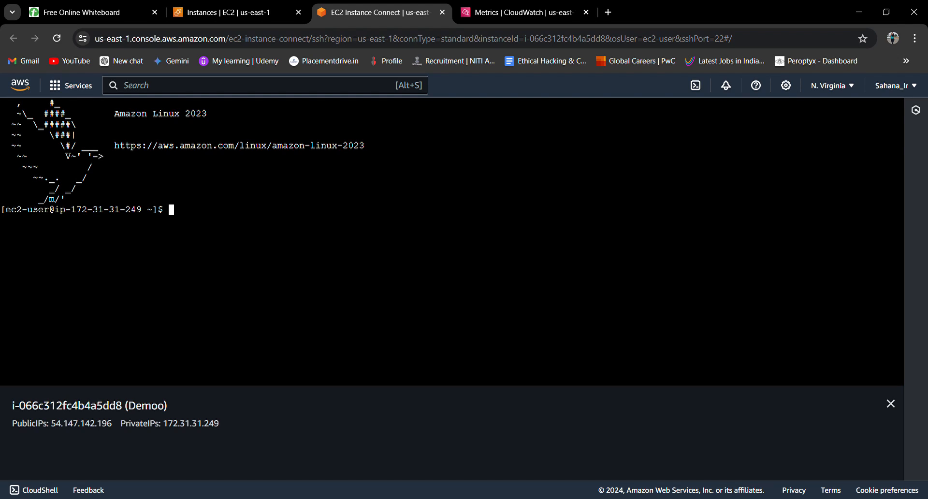
- Install the stress package in the instance terminal with "sudo yum install stress -y"
{"action": "type", "text": "sudo yum"}
{"action": "type", "text": "install stress"}
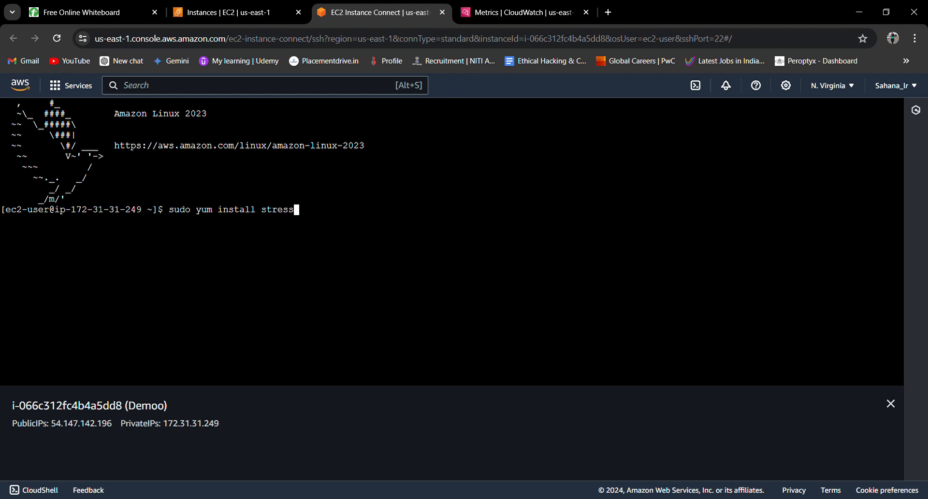
{"action": "type", "text": " -y"}
{"action": "key", "text": "Return"}
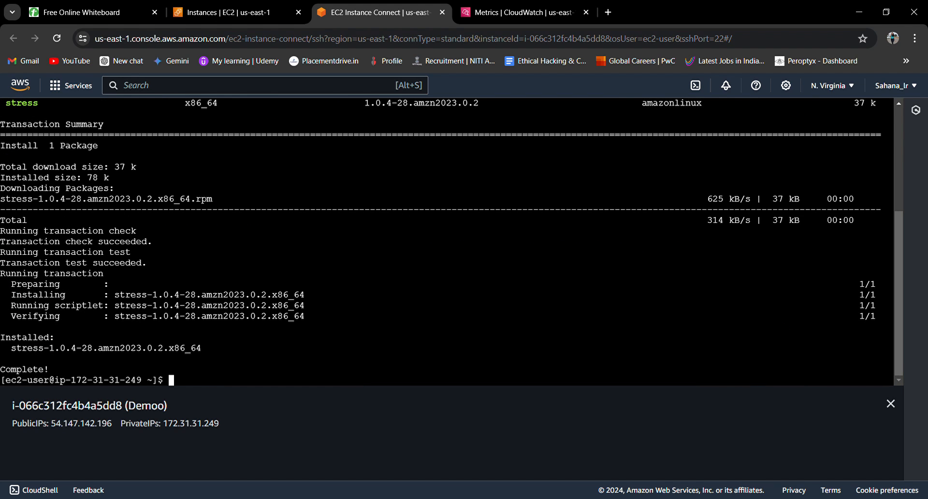
- Start a CPU load on the instance with "sudo stress --cpu 2" and highlight the command's output line
{"action": "type", "text": "sudo stress --cpu 2"}
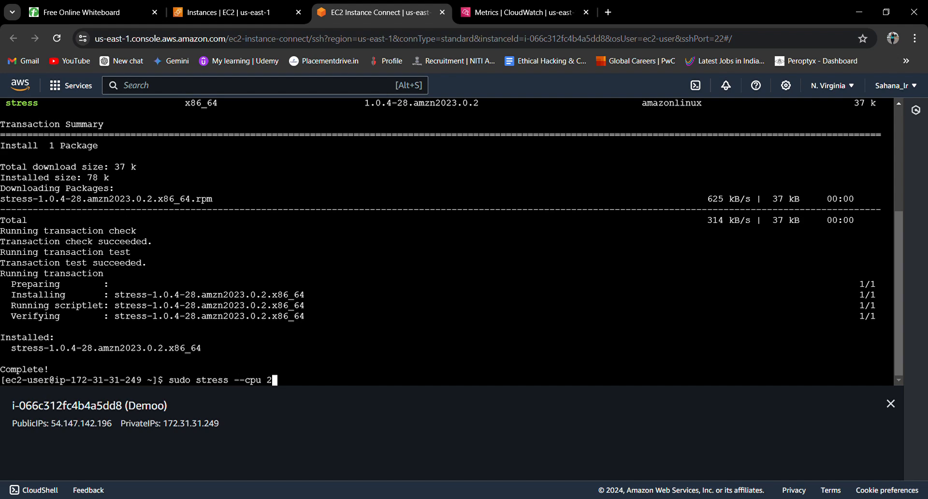
{"action": "key", "text": "Return"}
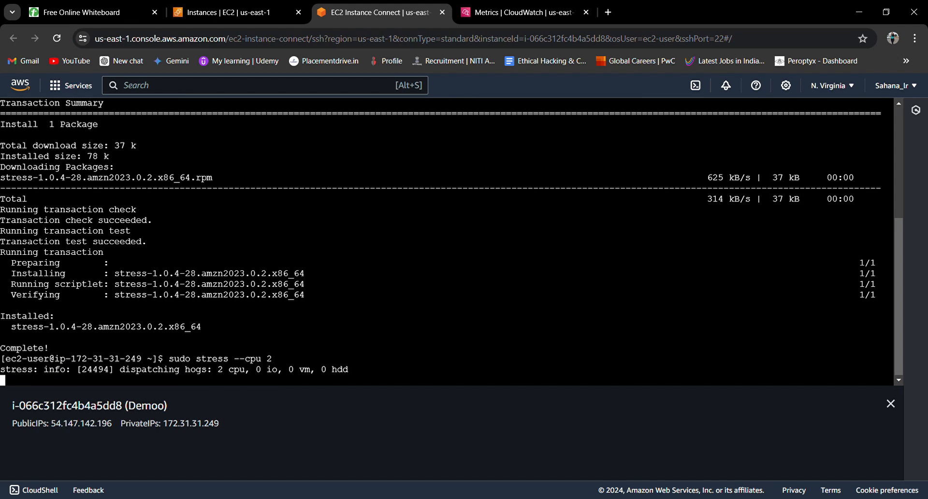
{"action": "left_click_drag", "start_coordinate": [119, 370], "coordinate": [366, 369]}
{"action": "left_click", "coordinate": [365, 370]}
{"action": "left_click_drag", "start_coordinate": [1, 370], "coordinate": [354, 370]}
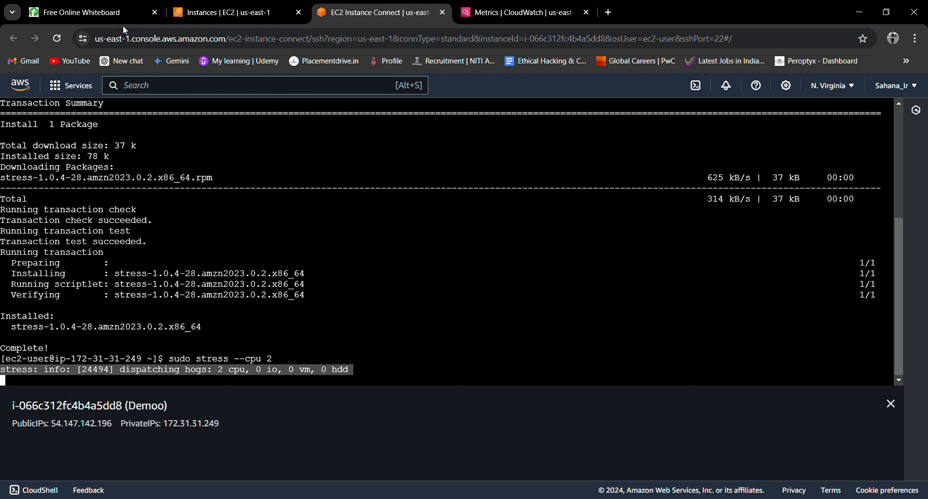
- Examine Demoo's CPUUtilization graph and metric list in CloudWatch for the effect of the CPU load
{"action": "left_click", "coordinate": [474, 9]}
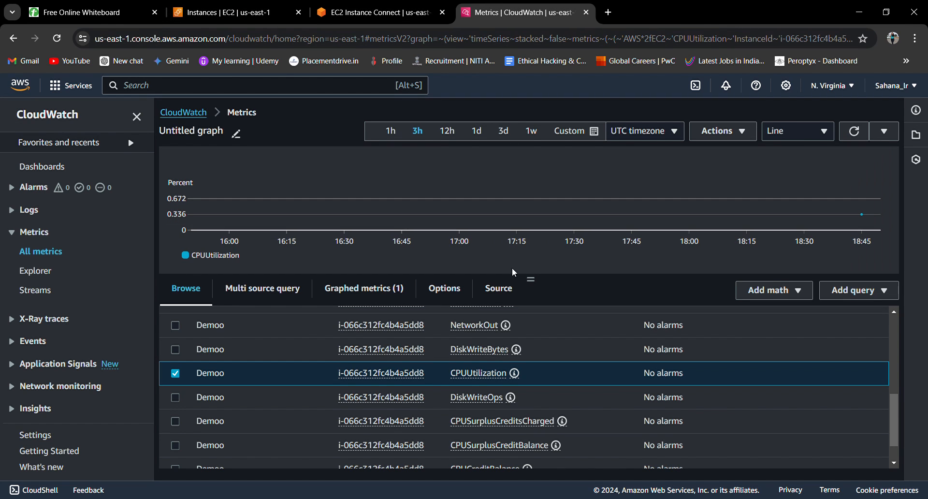
{"action": "scroll", "coordinate": [484, 381], "scroll_direction": "up", "scroll_amount": 3}
{"action": "scroll", "coordinate": [471, 394], "scroll_direction": "down", "scroll_amount": 4}
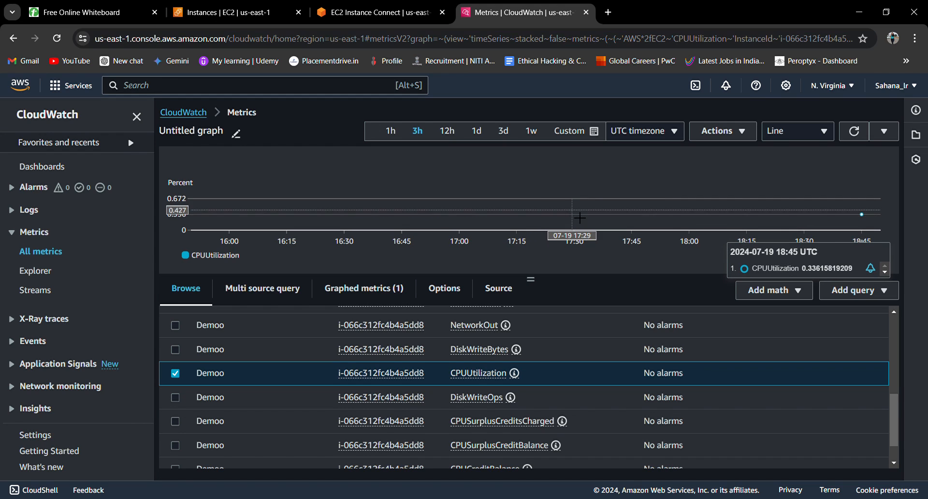
{"action": "scroll", "coordinate": [438, 387], "scroll_direction": "up", "scroll_amount": 5}
{"action": "scroll", "coordinate": [459, 382], "scroll_direction": "down", "scroll_amount": 3}
{"action": "scroll", "coordinate": [484, 377], "scroll_direction": "up", "scroll_amount": 3}
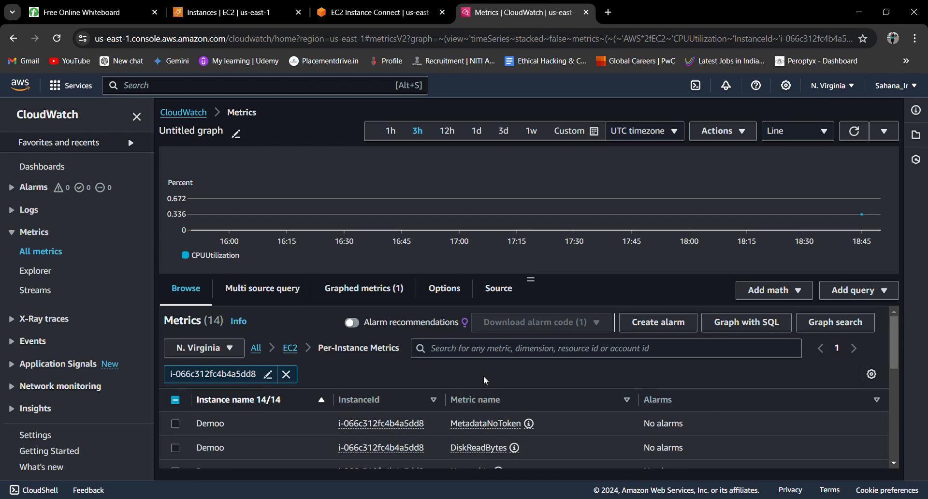
- Check the stress terminal session and refresh the EC2 instances list
{"action": "left_click", "coordinate": [370, 11]}
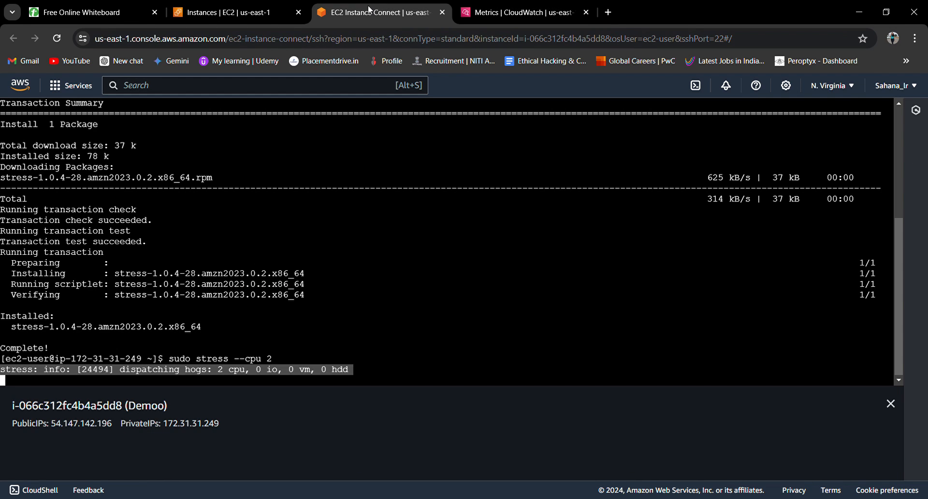
{"action": "left_click", "coordinate": [227, 13]}
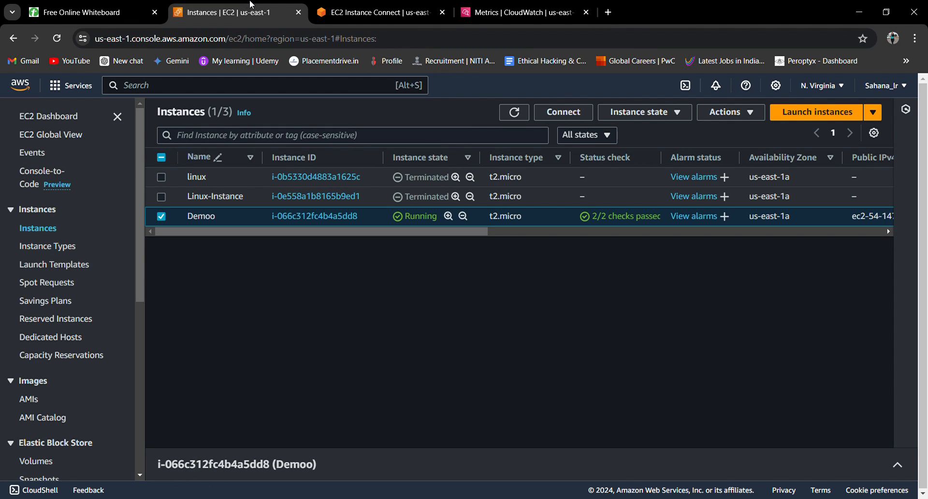
{"action": "left_click", "coordinate": [516, 113]}
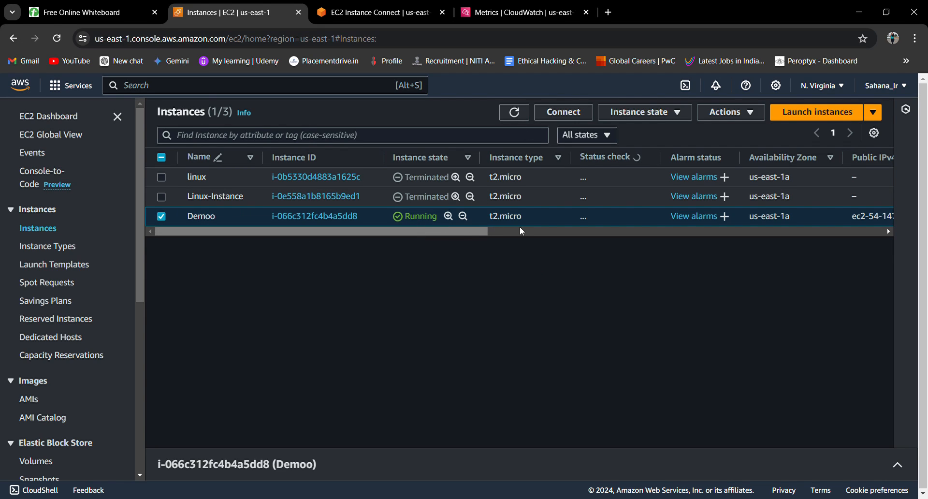
- Expand the Demoo instance's details and examine its monitoring graphs, including CPU utilization
{"action": "left_click", "coordinate": [897, 463]}
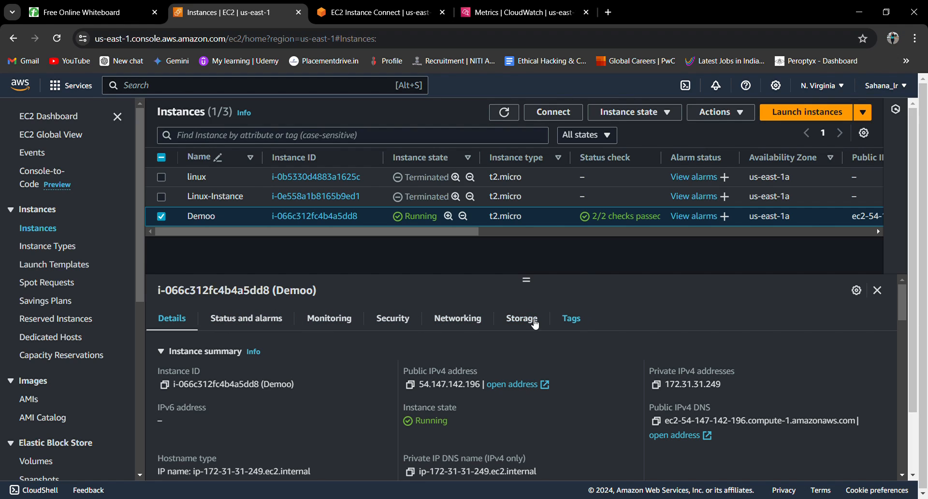
{"action": "left_click", "coordinate": [338, 326]}
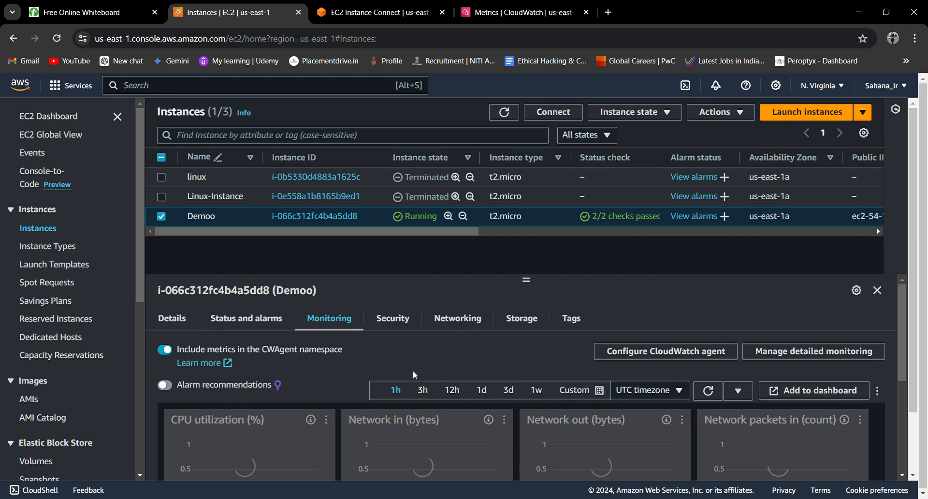
{"action": "scroll", "coordinate": [413, 371], "scroll_direction": "down", "scroll_amount": 2}
{"action": "scroll", "coordinate": [322, 370], "scroll_direction": "up", "scroll_amount": 2}
{"action": "scroll", "coordinate": [288, 407], "scroll_direction": "down", "scroll_amount": 1}
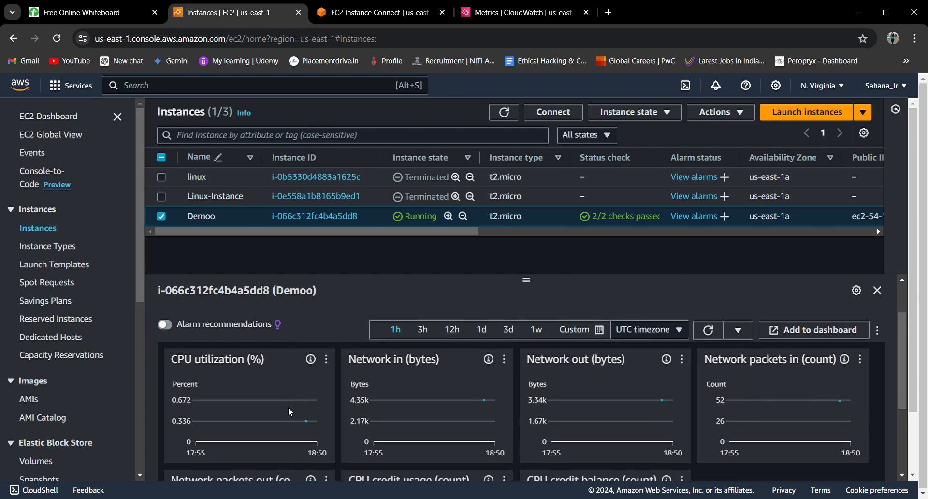
- Highlight the CPU utilization title and examine all of Demoo's monitoring graphs, including network and CPU credit metrics
{"action": "left_click_drag", "start_coordinate": [176, 369], "coordinate": [271, 363]}
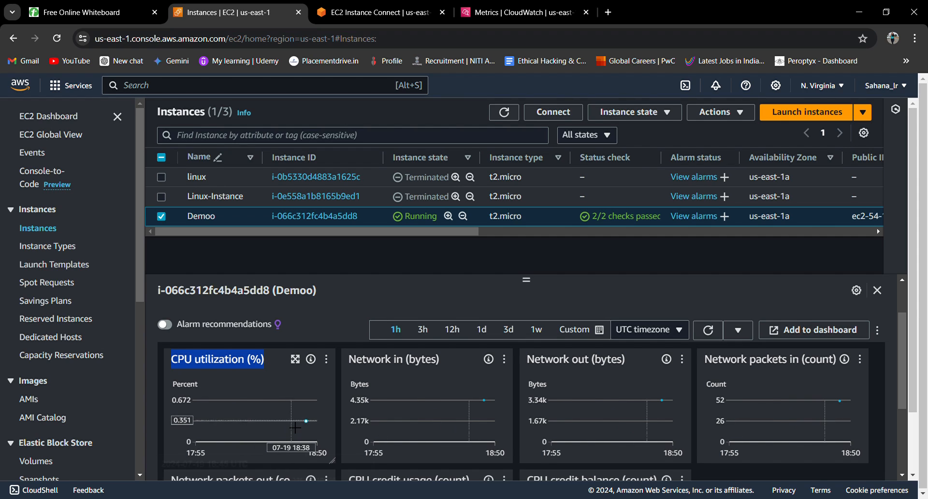
{"action": "scroll", "coordinate": [208, 425], "scroll_direction": "up", "scroll_amount": 2}
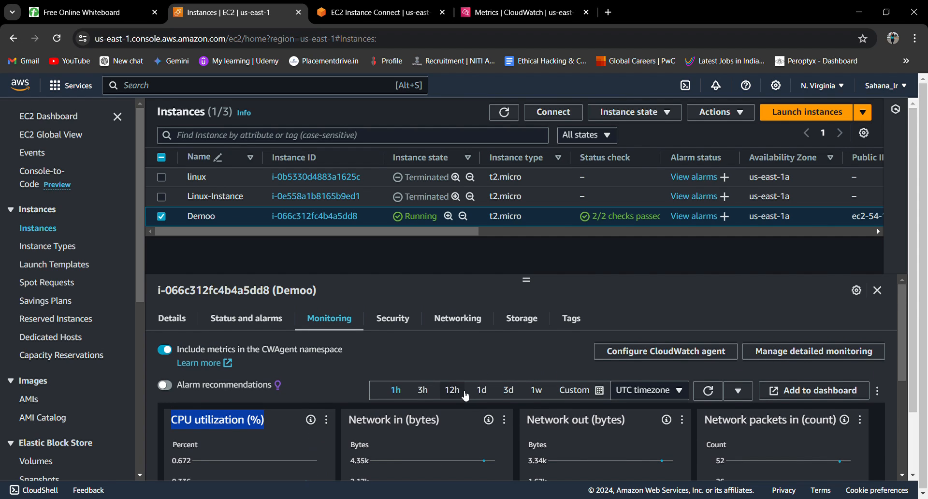
{"action": "scroll", "coordinate": [468, 412], "scroll_direction": "down", "scroll_amount": 2}
{"action": "mouse_move", "coordinate": [305, 431]}
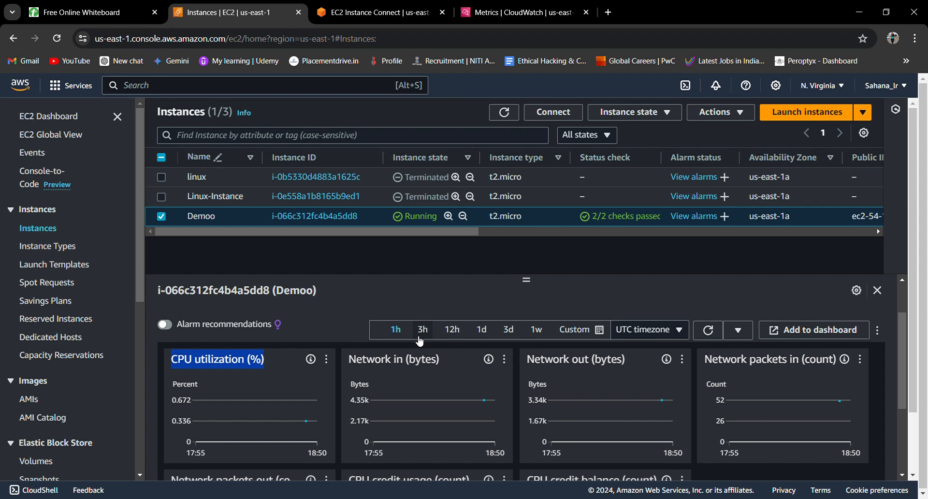
{"action": "scroll", "coordinate": [396, 375], "scroll_direction": "down", "scroll_amount": 3}
{"action": "scroll", "coordinate": [396, 375], "scroll_direction": "up", "scroll_amount": 4}
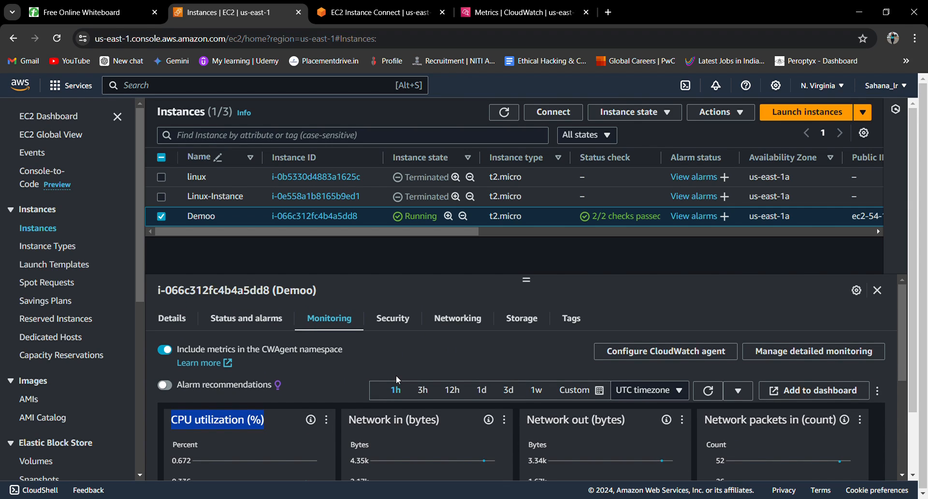
{"action": "scroll", "coordinate": [397, 375], "scroll_direction": "down", "scroll_amount": 3}
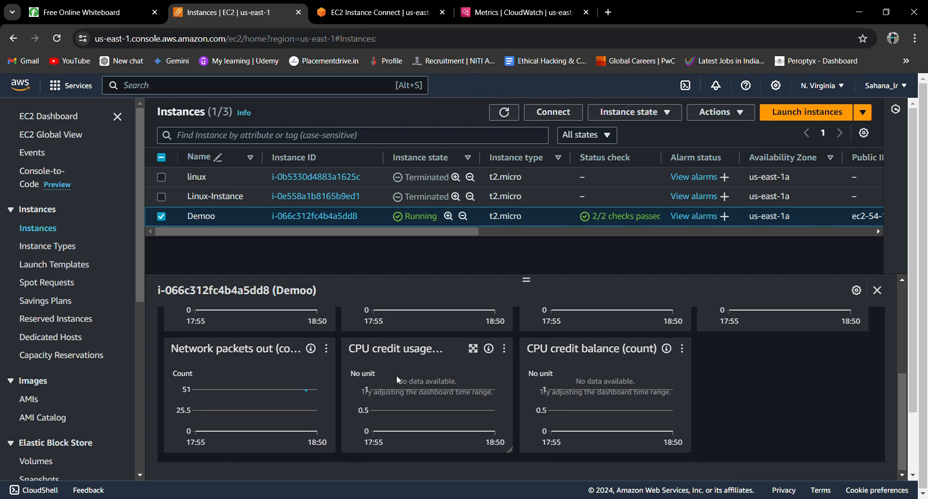
{"action": "scroll", "coordinate": [413, 366], "scroll_direction": "up", "scroll_amount": 4}
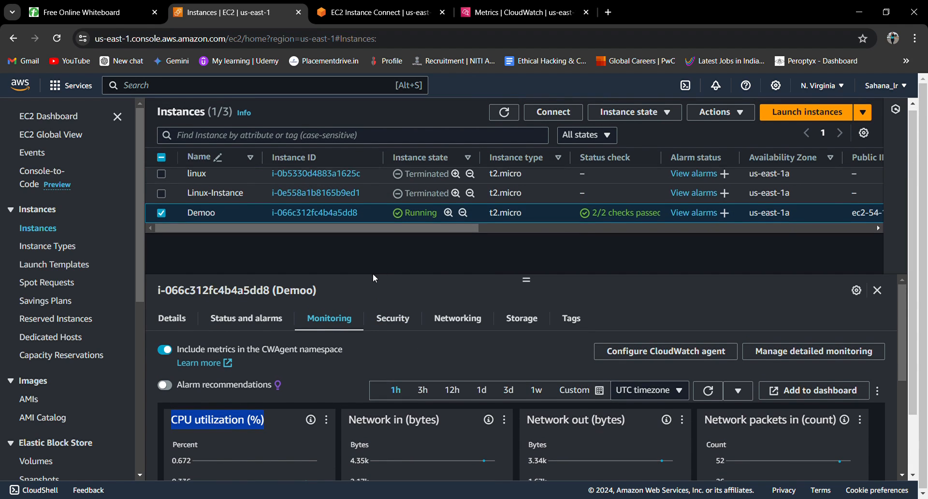
{"action": "scroll", "coordinate": [292, 411], "scroll_direction": "down", "scroll_amount": 2}
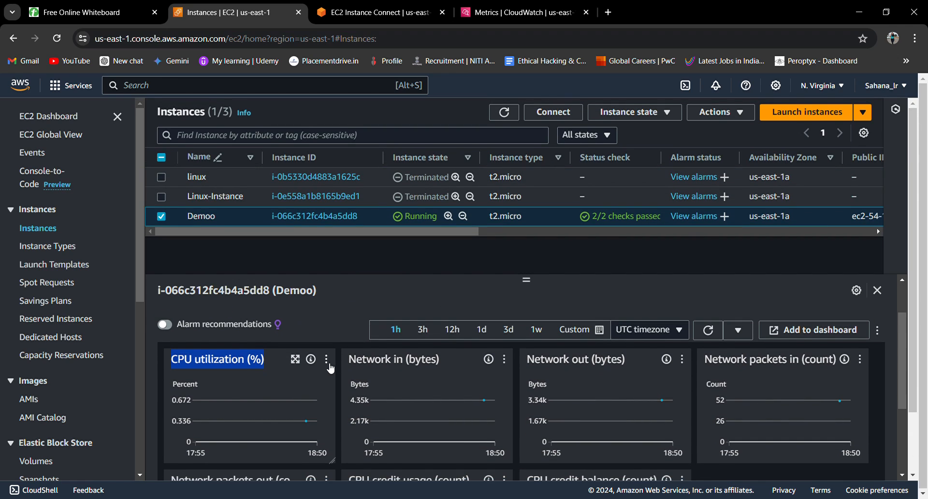
- Enlarge Demoo's CPU utilization graph and review the available period options, keeping 5 minutes
{"action": "left_click", "coordinate": [328, 361]}
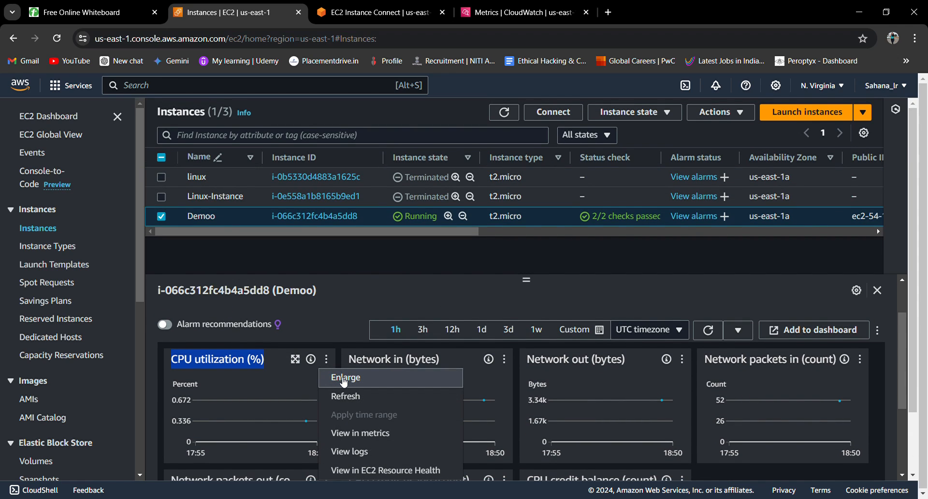
{"action": "left_click", "coordinate": [344, 379]}
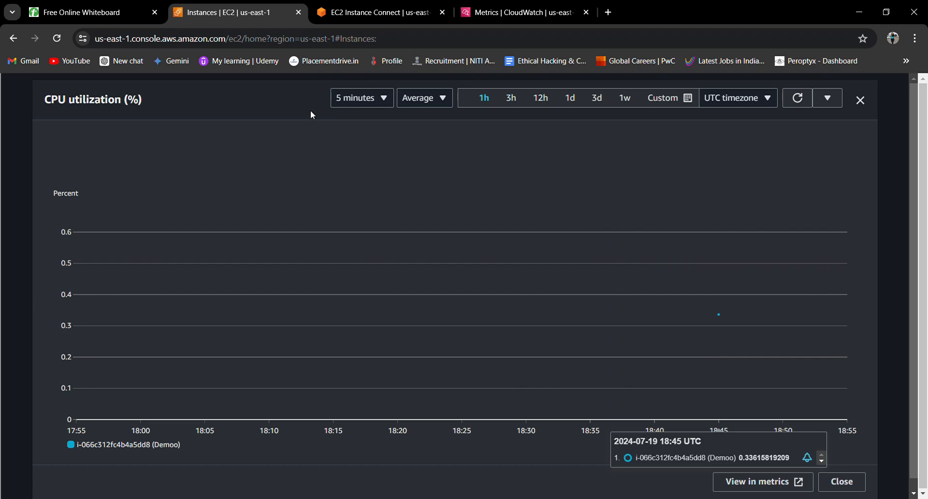
{"action": "left_click", "coordinate": [362, 101]}
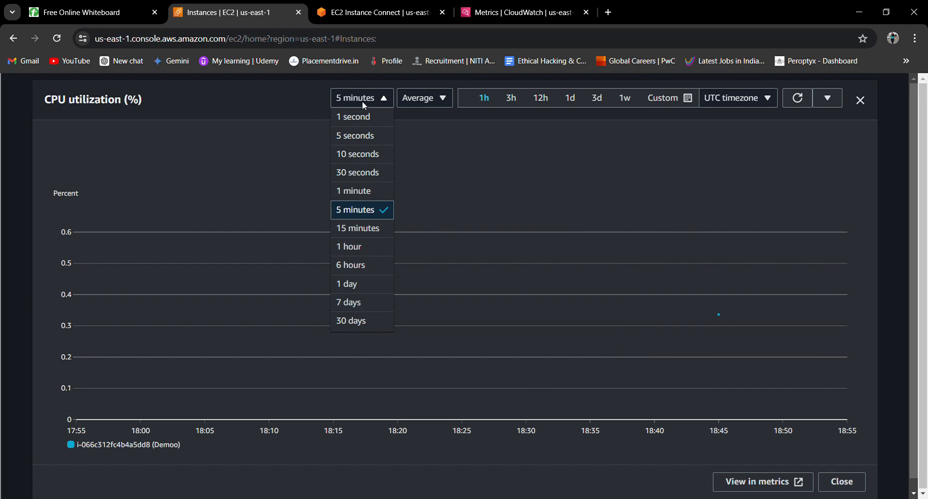
{"action": "left_click", "coordinate": [376, 212]}
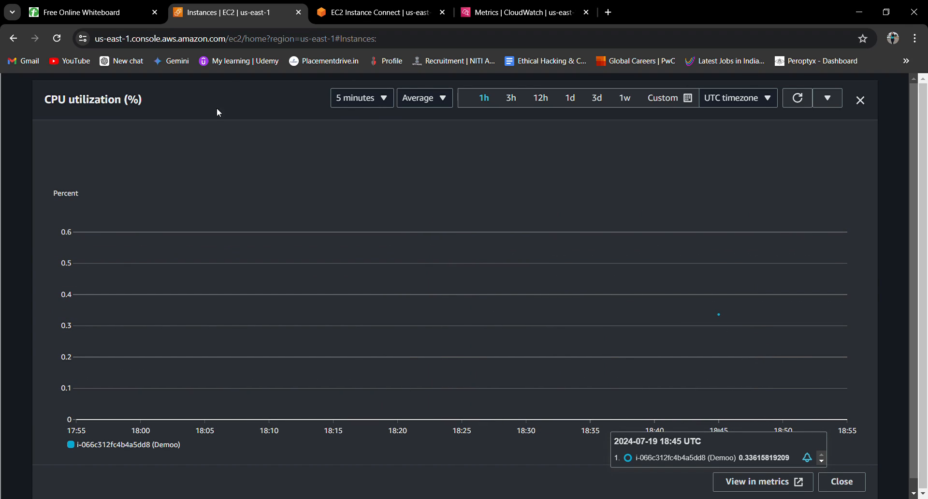
- Check the stress terminal session, and close the enlarged CPU utilization graph to return to Demoo's instance details
{"action": "left_click", "coordinate": [353, 5]}
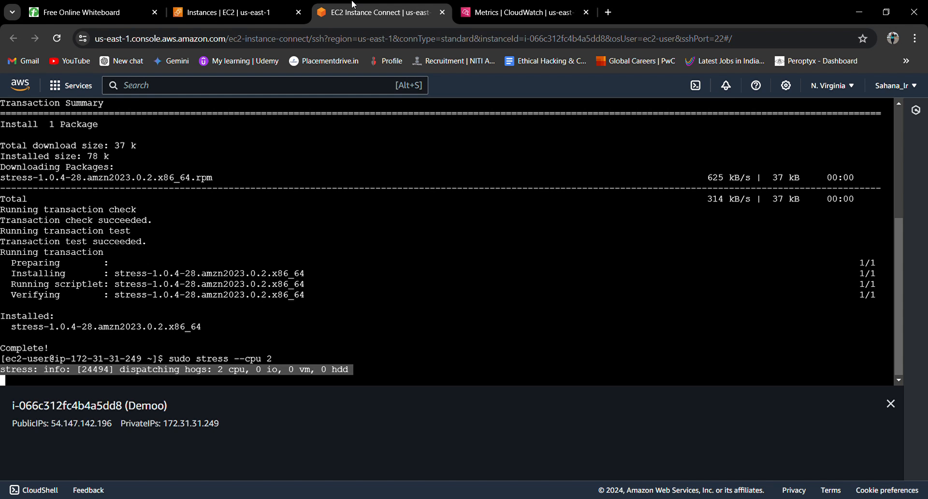
{"action": "left_click", "coordinate": [286, 5]}
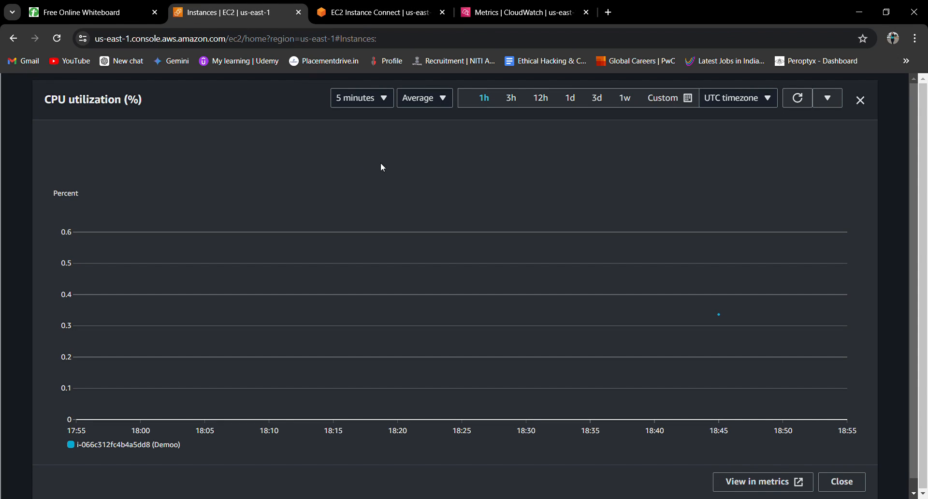
{"action": "left_click", "coordinate": [17, 35]}
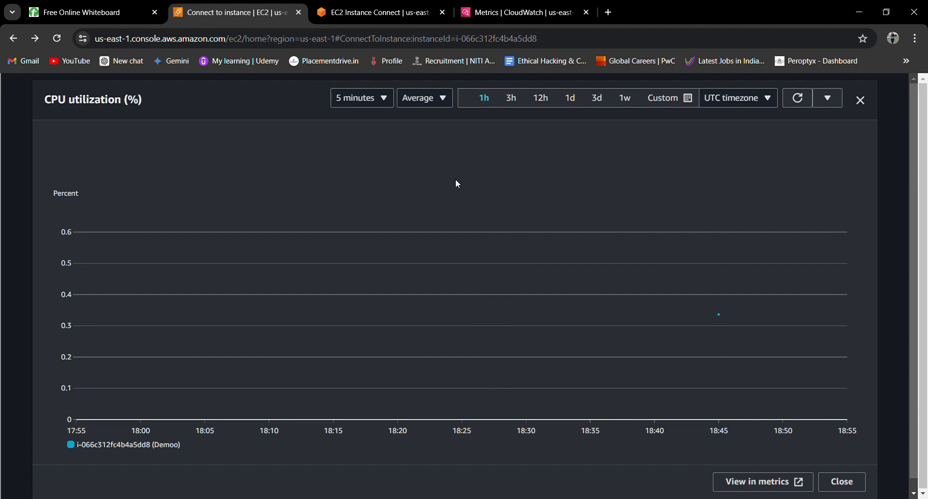
{"action": "left_click", "coordinate": [13, 39]}
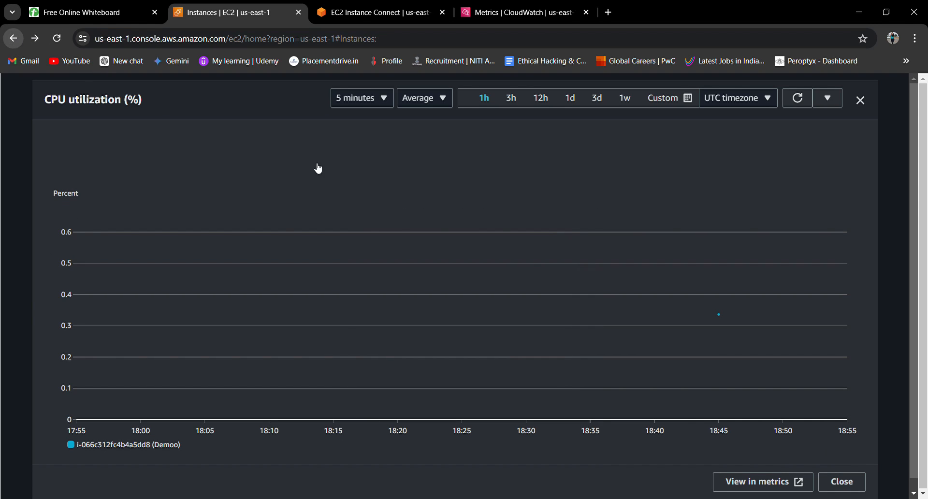
{"action": "left_click", "coordinate": [860, 101]}
{"action": "scroll", "coordinate": [477, 302], "scroll_direction": "down", "scroll_amount": 3}
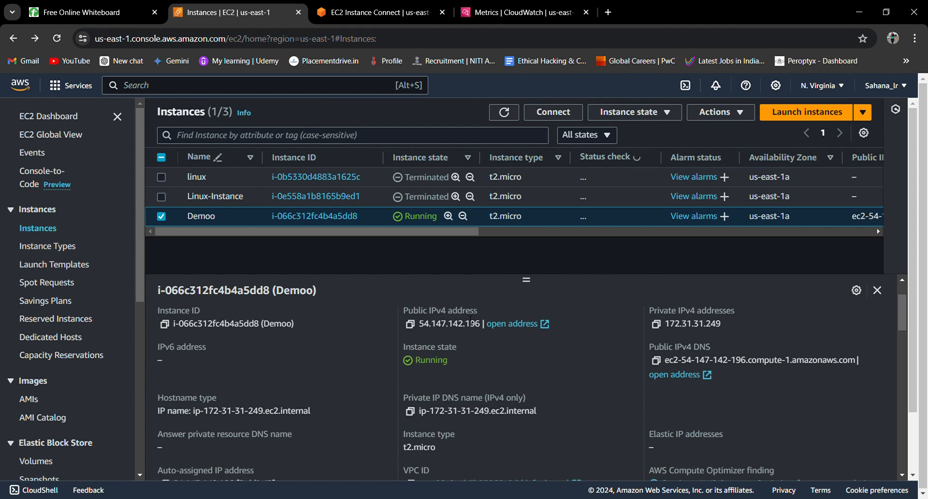
{"action": "scroll", "coordinate": [467, 315], "scroll_direction": "up", "scroll_amount": 3}
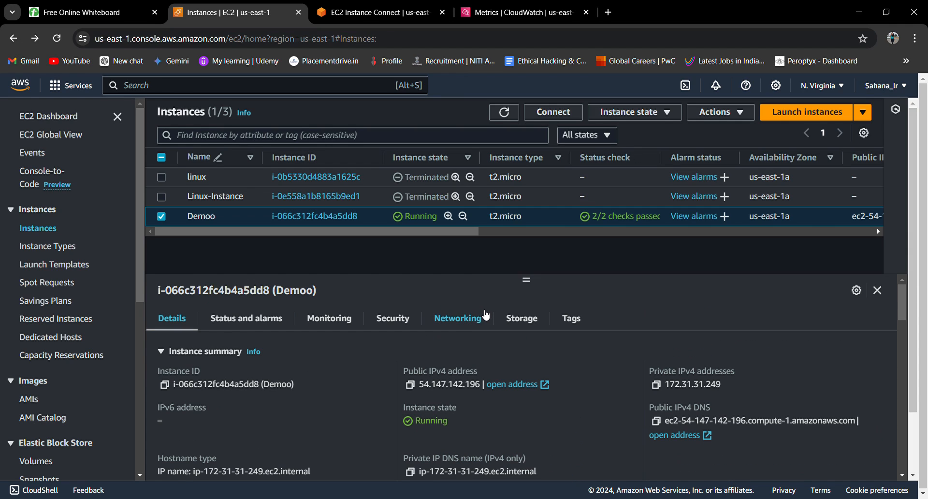
- Refresh Demoo's CPUUtilization graph in CloudWatch metrics and inspect its plotted data points
{"action": "left_click", "coordinate": [375, 11]}
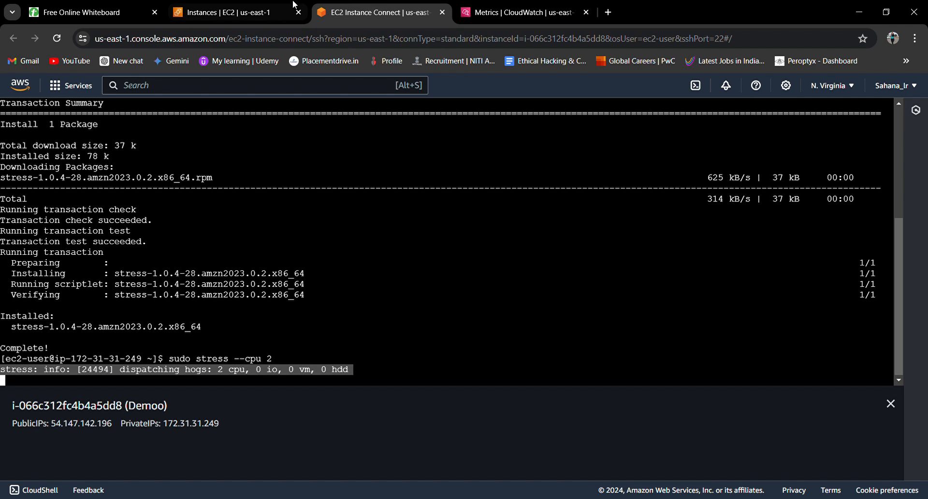
{"action": "left_click", "coordinate": [535, 4]}
{"action": "scroll", "coordinate": [524, 379], "scroll_direction": "down", "scroll_amount": 3}
{"action": "scroll", "coordinate": [526, 382], "scroll_direction": "up", "scroll_amount": 3}
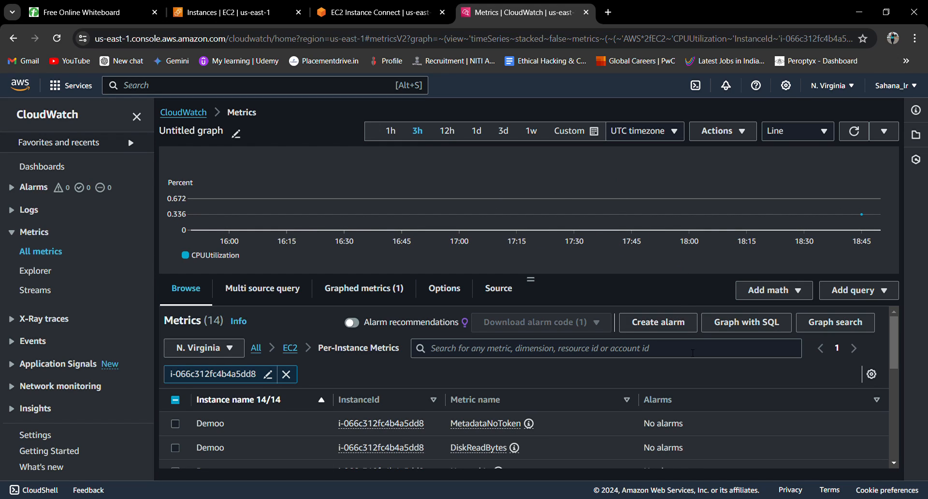
{"action": "scroll", "coordinate": [622, 403], "scroll_direction": "down", "scroll_amount": 1}
{"action": "scroll", "coordinate": [622, 403], "scroll_direction": "up", "scroll_amount": 1}
{"action": "left_click", "coordinate": [858, 137]}
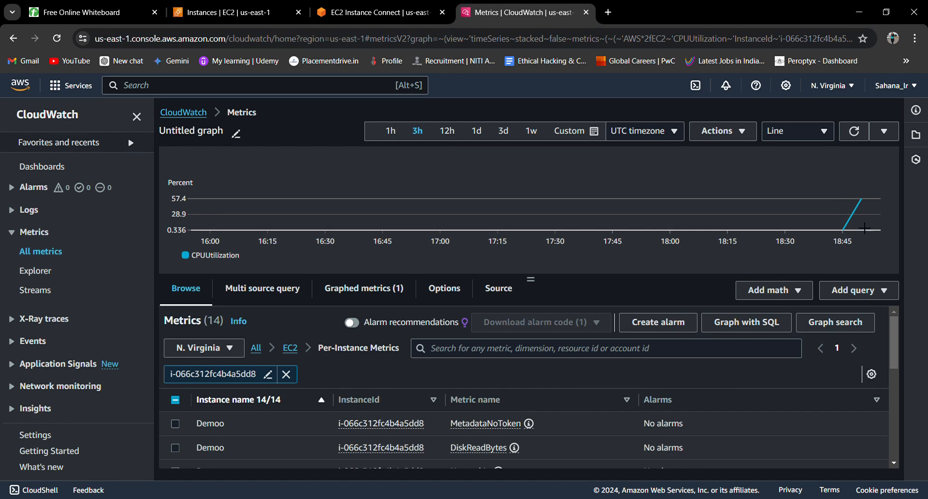
{"action": "mouse_move", "coordinate": [848, 239]}
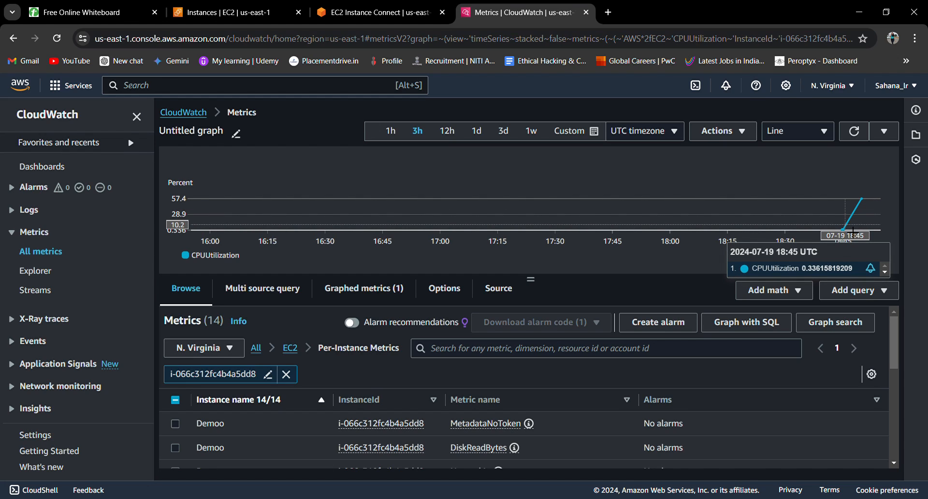
- Check the stress terminal session and open Demoo's monitoring graphs in the EC2 instances page
{"action": "left_click", "coordinate": [377, 12]}
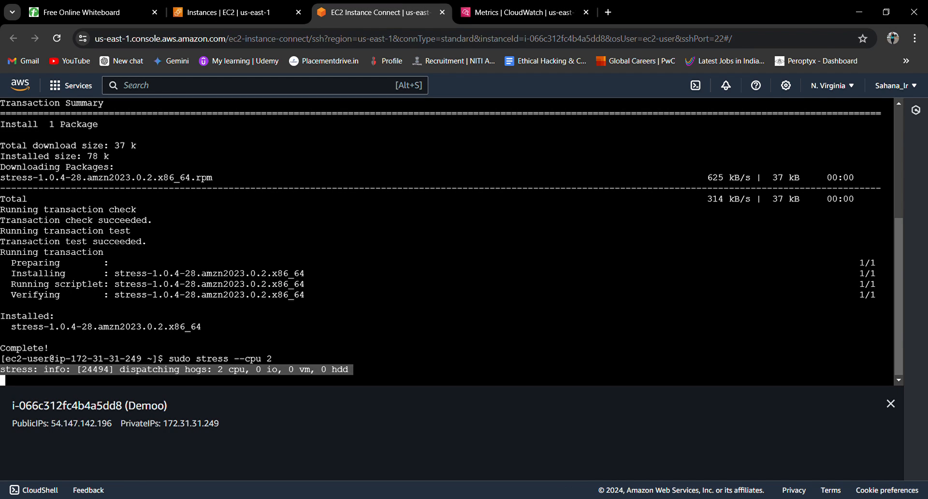
{"action": "left_click", "coordinate": [283, 5]}
{"action": "scroll", "coordinate": [346, 393], "scroll_direction": "down", "scroll_amount": 4}
{"action": "scroll", "coordinate": [346, 391], "scroll_direction": "up", "scroll_amount": 1}
{"action": "scroll", "coordinate": [346, 390], "scroll_direction": "up", "scroll_amount": 3}
{"action": "left_click", "coordinate": [328, 317]}
{"action": "scroll", "coordinate": [280, 393], "scroll_direction": "down", "scroll_amount": 1}
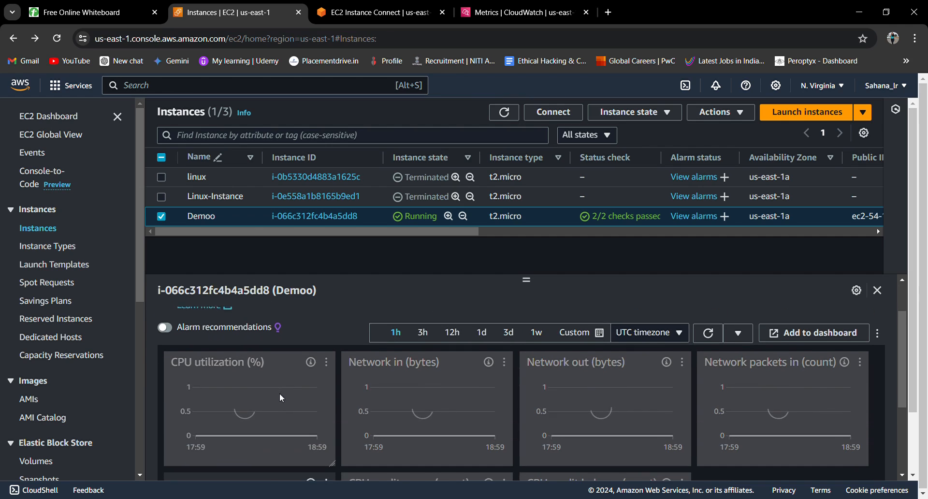
- Enlarge the CPU utilization graph and inspect the data points recorded under load
{"action": "left_click", "coordinate": [327, 359]}
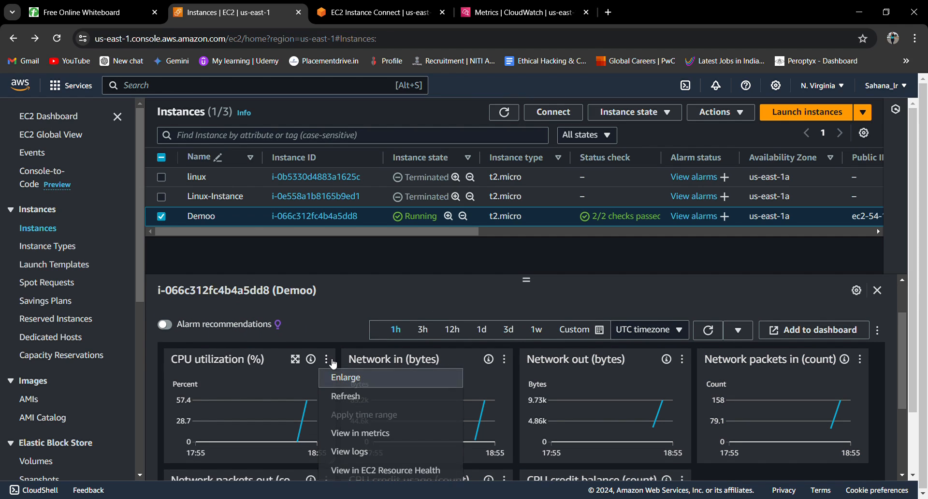
{"action": "left_click", "coordinate": [340, 376]}
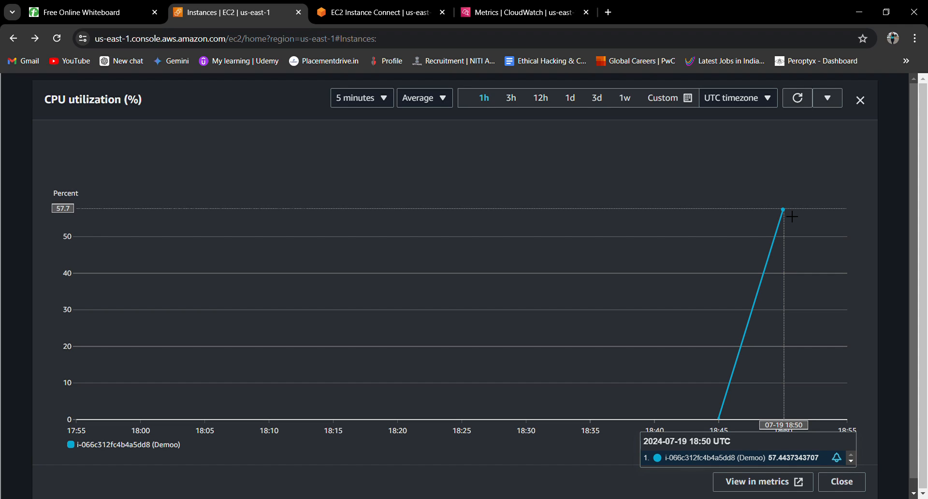
{"action": "mouse_move", "coordinate": [790, 218]}
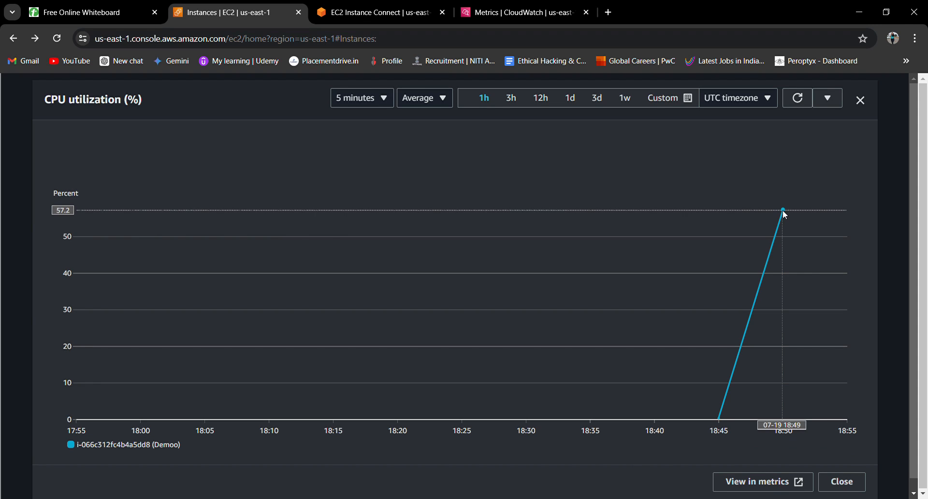
{"action": "mouse_move", "coordinate": [714, 247]}
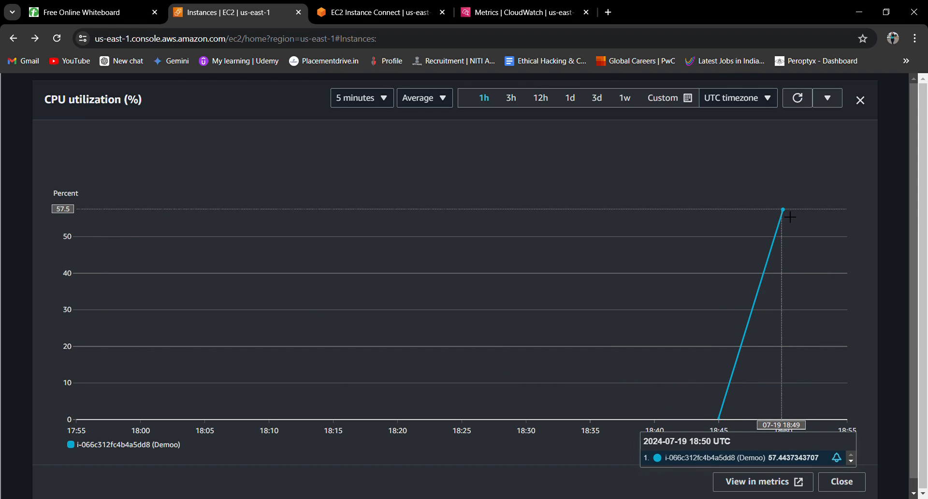
- In CloudWatch, select all of Demoo's per-instance metrics to plot them together on the graph
{"action": "left_click", "coordinate": [488, 5]}
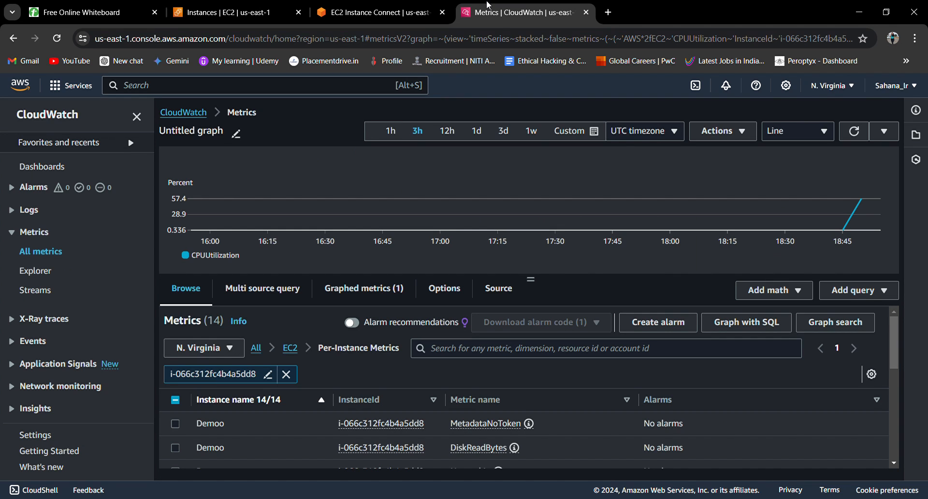
{"action": "scroll", "coordinate": [605, 389], "scroll_direction": "down", "scroll_amount": 2}
{"action": "scroll", "coordinate": [605, 390], "scroll_direction": "up", "scroll_amount": 3}
{"action": "scroll", "coordinate": [516, 409], "scroll_direction": "down", "scroll_amount": 5}
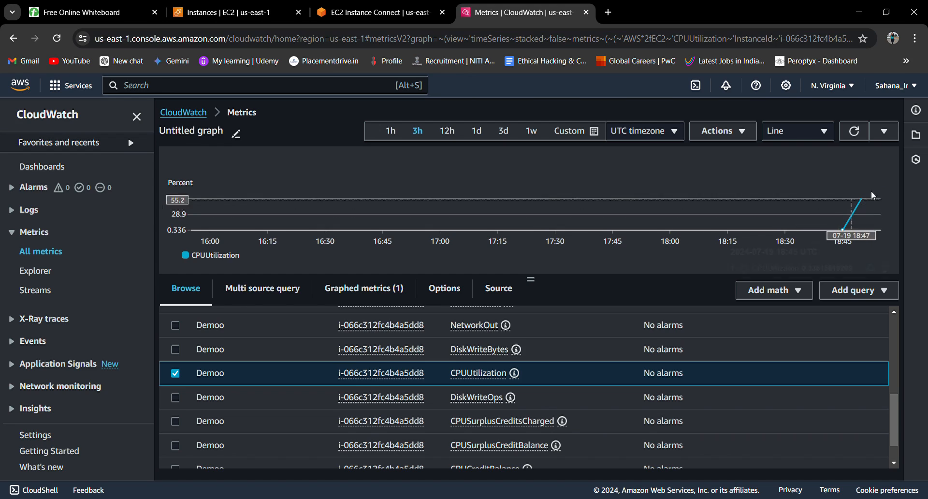
{"action": "scroll", "coordinate": [285, 398], "scroll_direction": "up", "scroll_amount": 5}
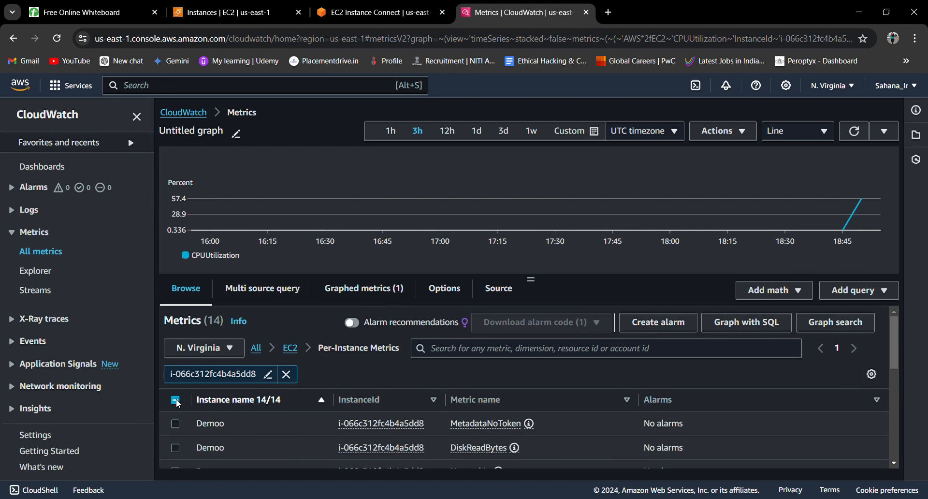
{"action": "left_click", "coordinate": [176, 401]}
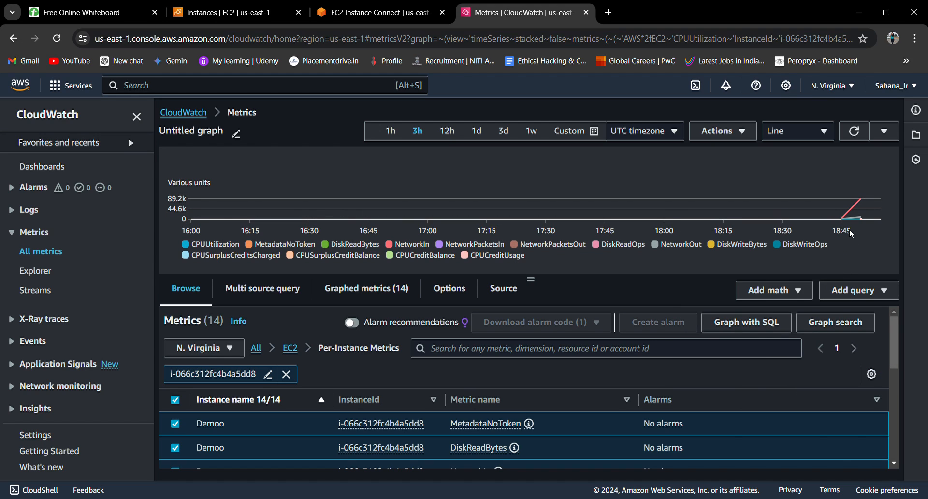
{"action": "mouse_move", "coordinate": [843, 214]}
- Revisit the enlarged CPU utilization graph in EC2 and underline "Alarms" in the CloudWatch list on the online whiteboard
{"action": "left_click", "coordinate": [218, 9]}
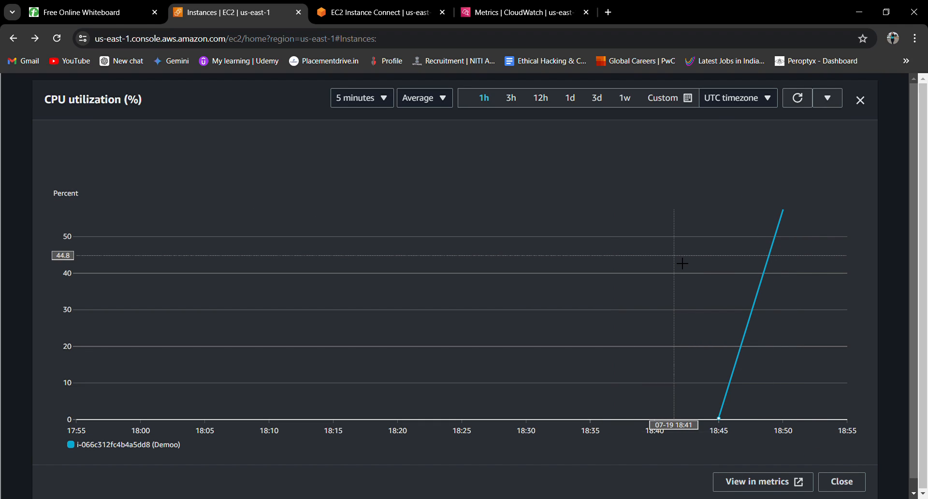
{"action": "mouse_move", "coordinate": [682, 263]}
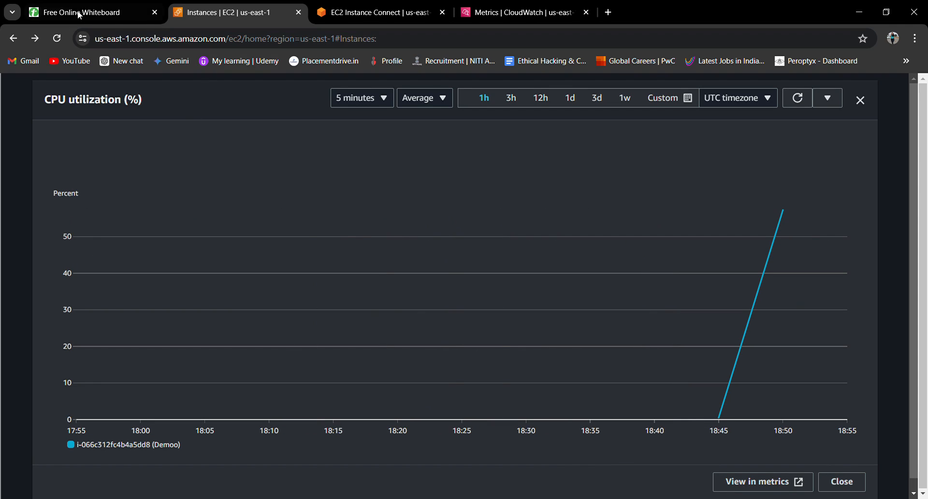
{"action": "left_click", "coordinate": [93, 9]}
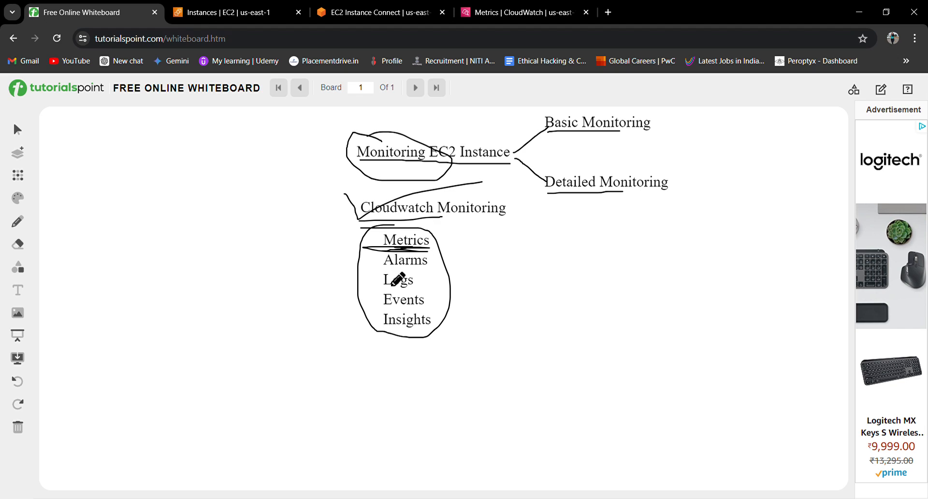
{"action": "left_click_drag", "start_coordinate": [384, 273], "coordinate": [443, 266]}
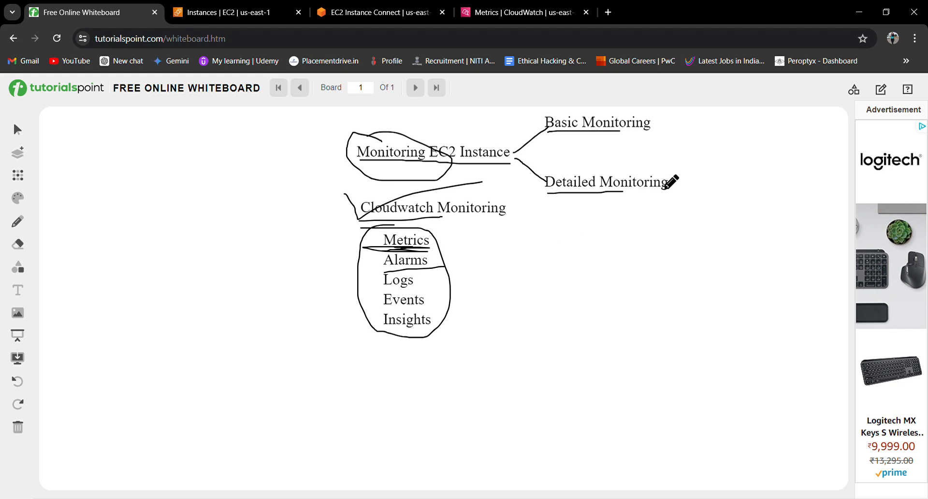